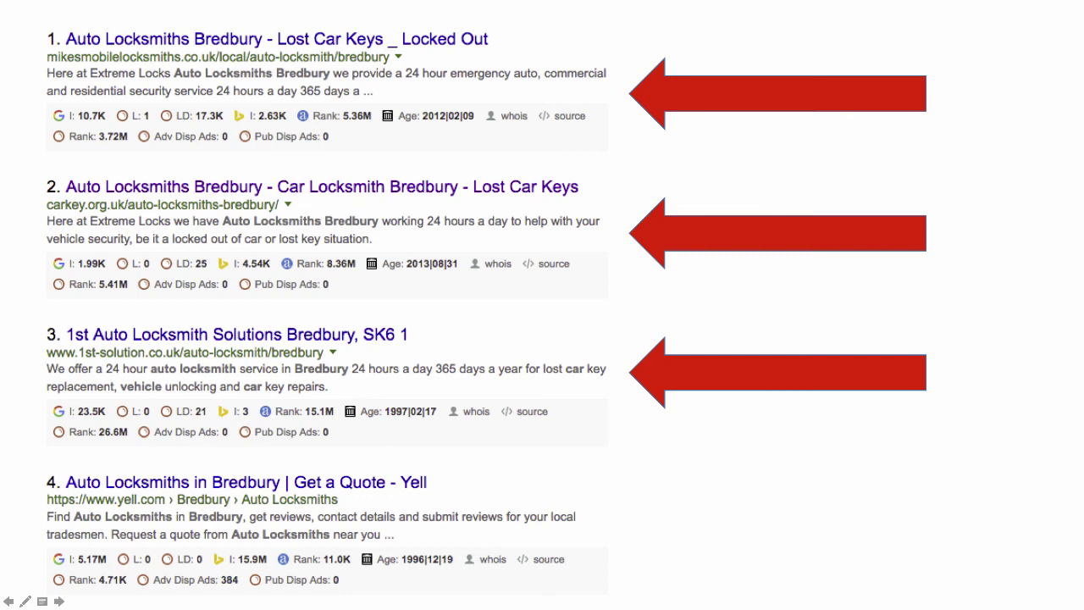
- Page through the Ecclesall, Framlingham and Saddleworth locksmith search-result slides
key(Right)
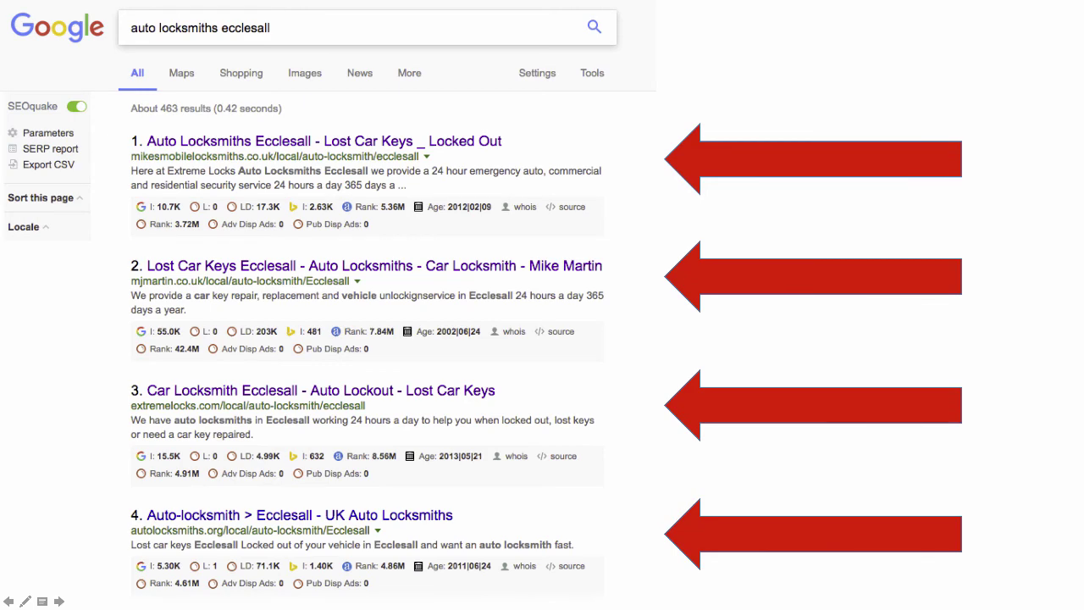
key(Right)
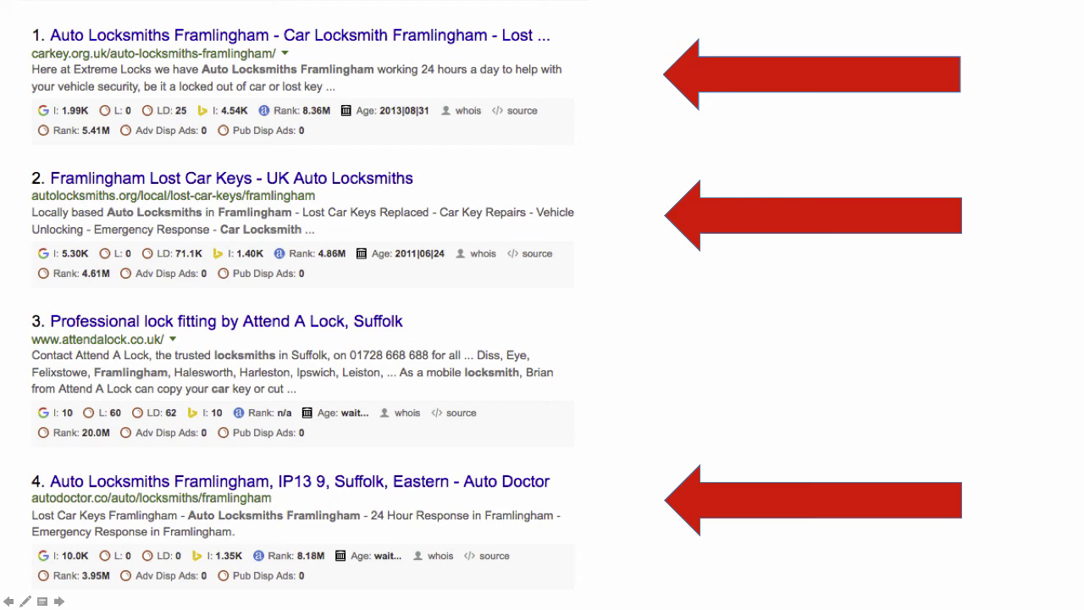
click(59, 600)
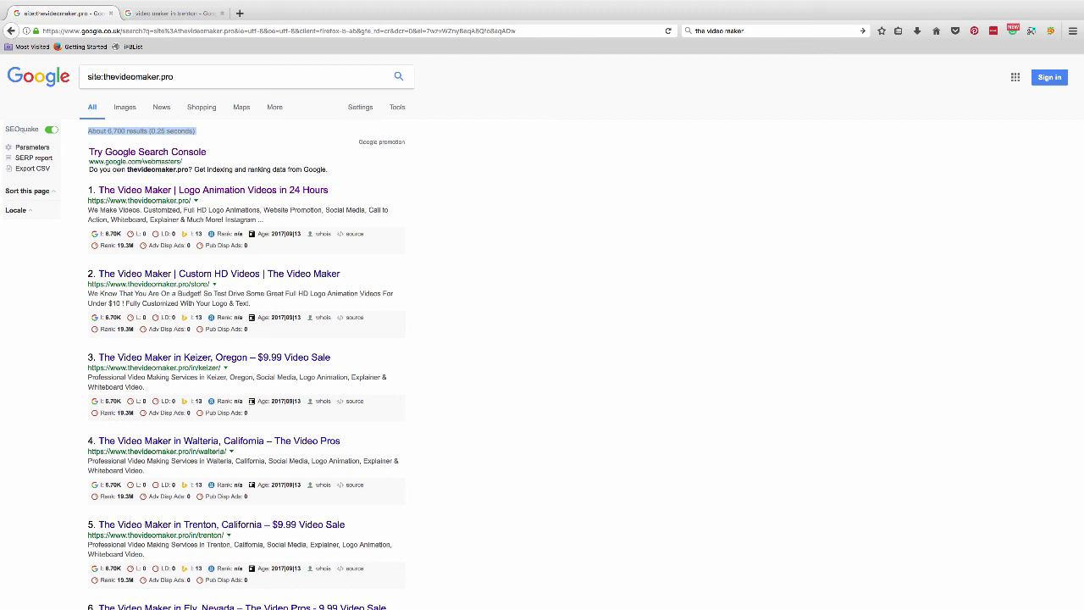
- Rerun 'video maker in trenton', check the site:thevideomaker.pro listing, then return to Trenton results
drag(88, 76, 173, 76)
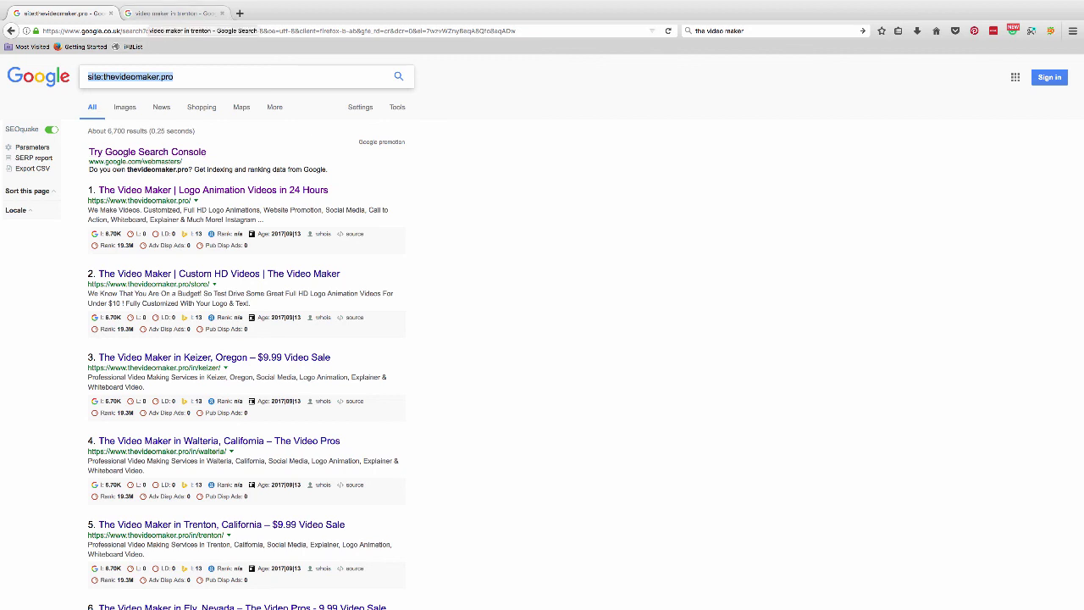
click(174, 13)
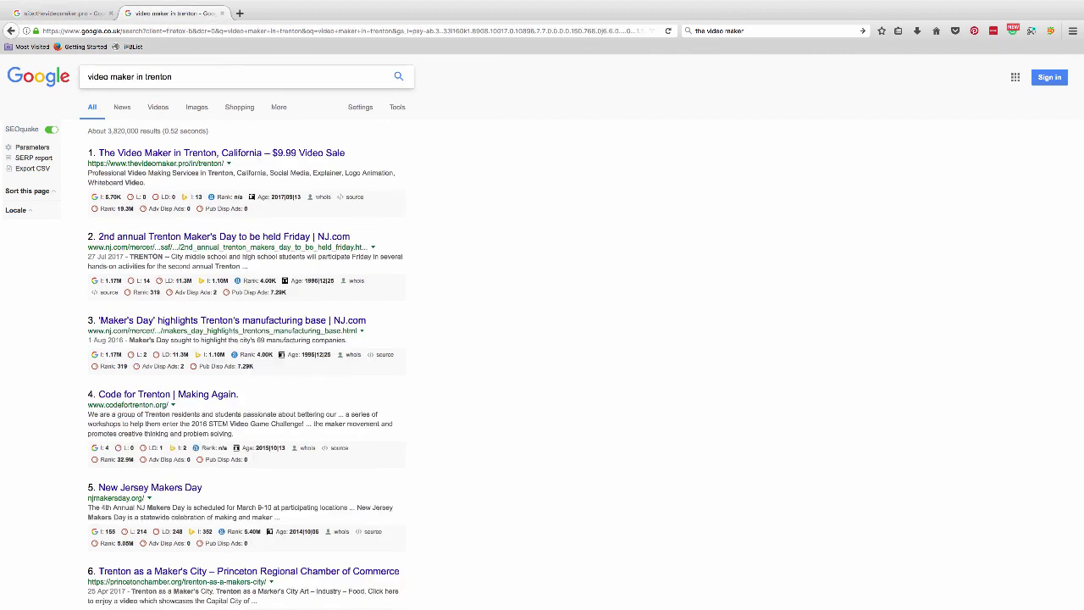
click(173, 76)
key(Return)
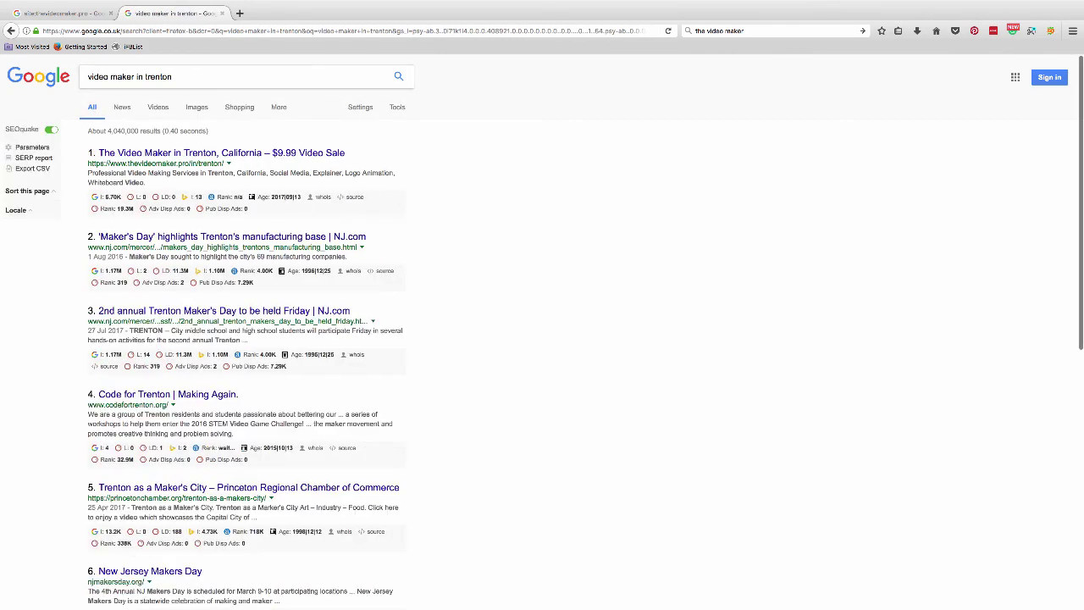
key(ctrl+shift+Tab)
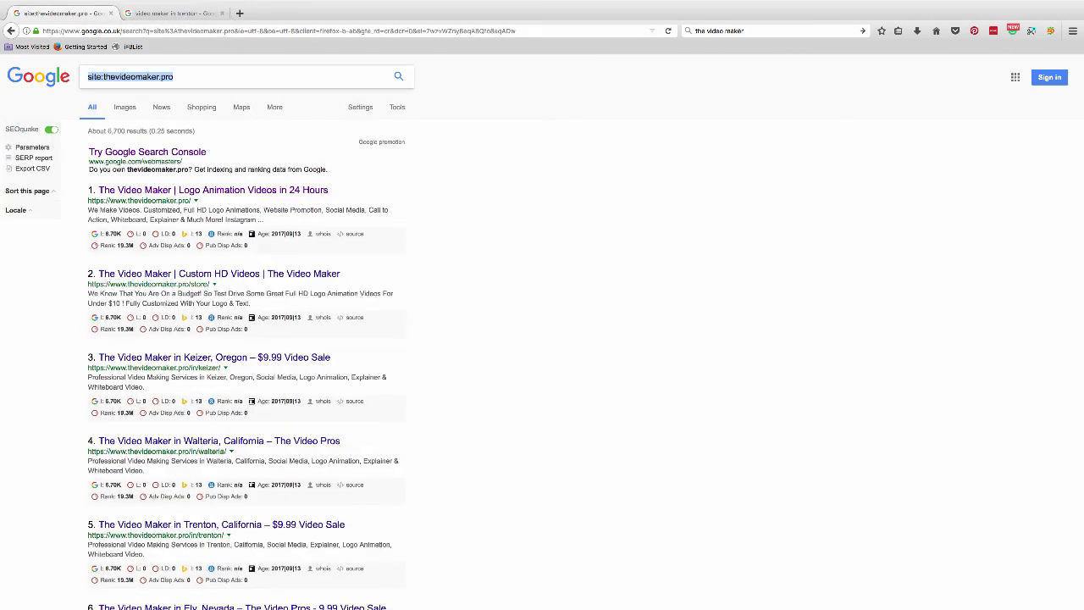
scroll(542, 339, down, 5)
scroll(542, 339, up, 3)
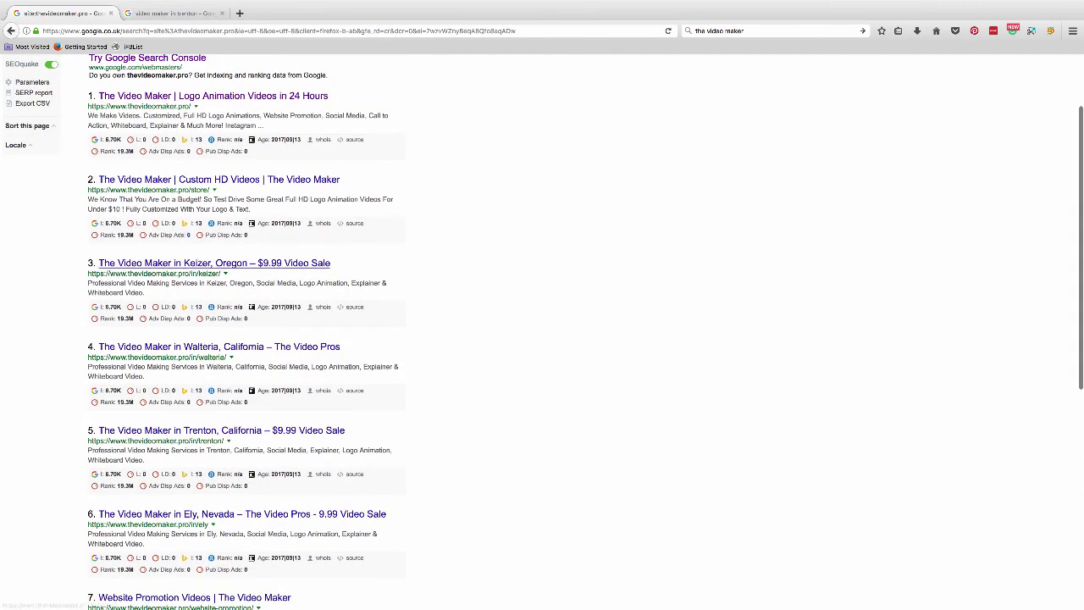
scroll(212, 264, up, 2)
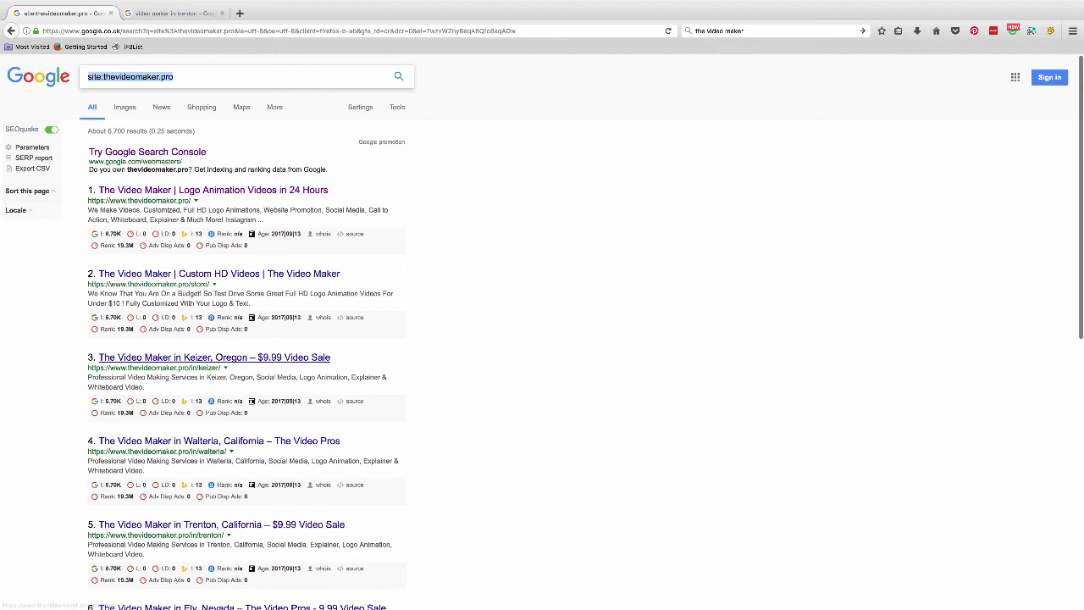
click(174, 13)
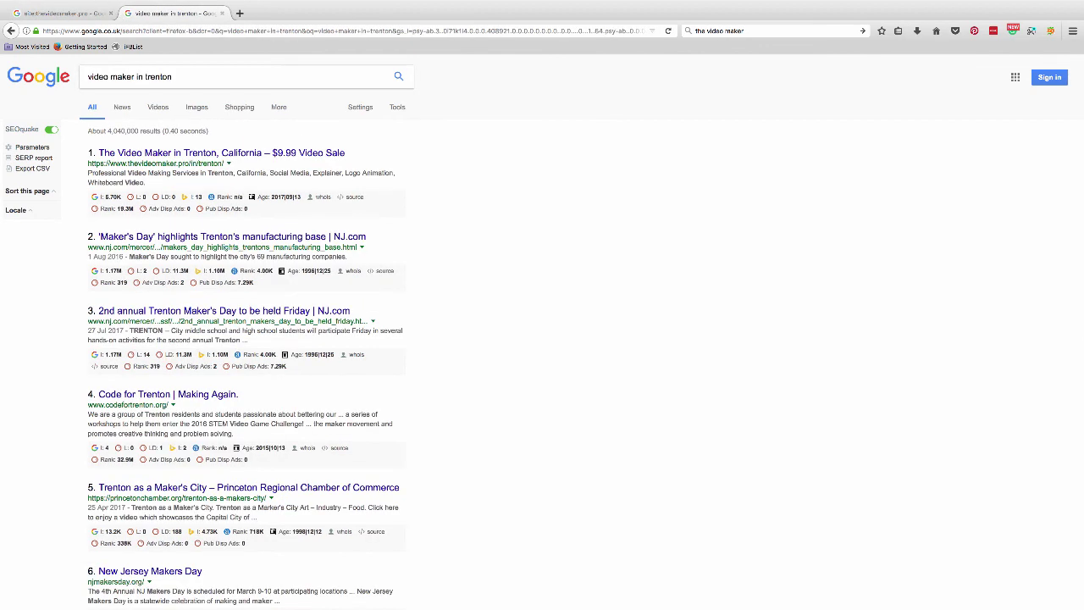
- Search 'video maker in keizer' and compare against the site:thevideomaker.pro listing
double_click(159, 77)
text(k)
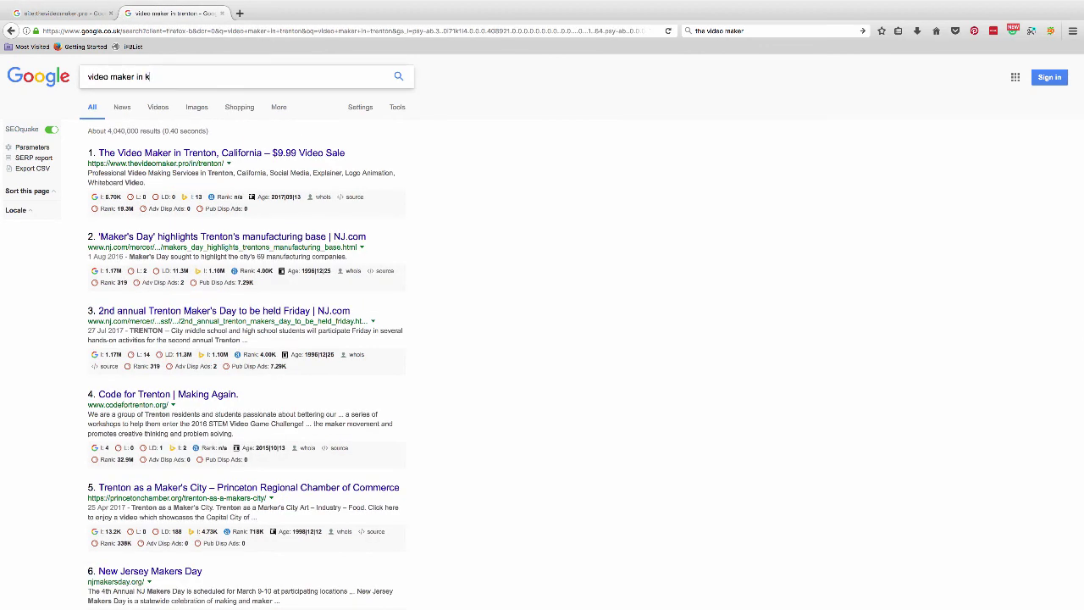
text(eizer)
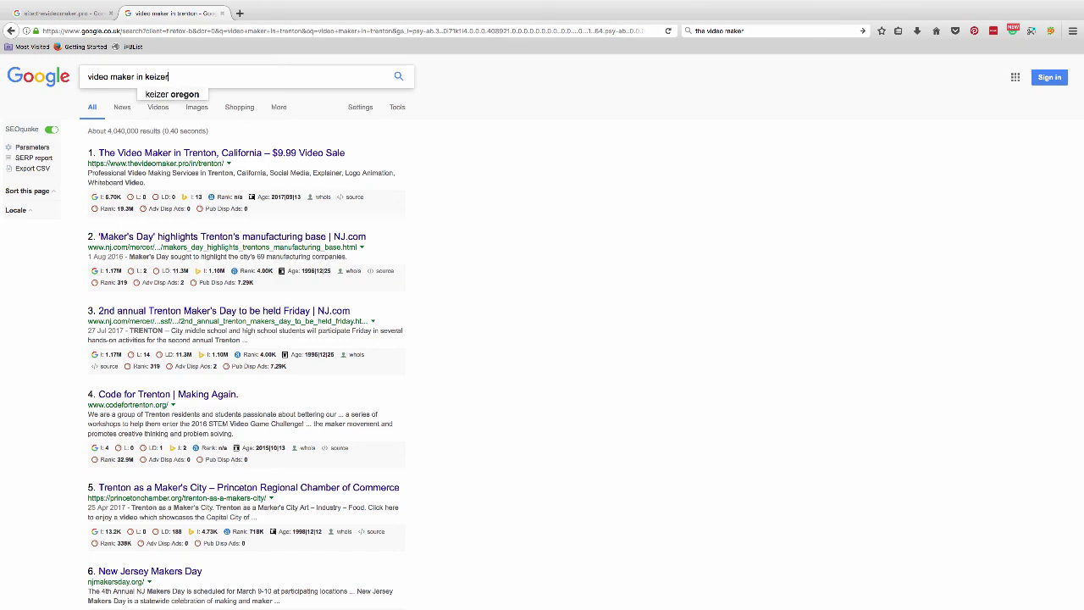
key(Return)
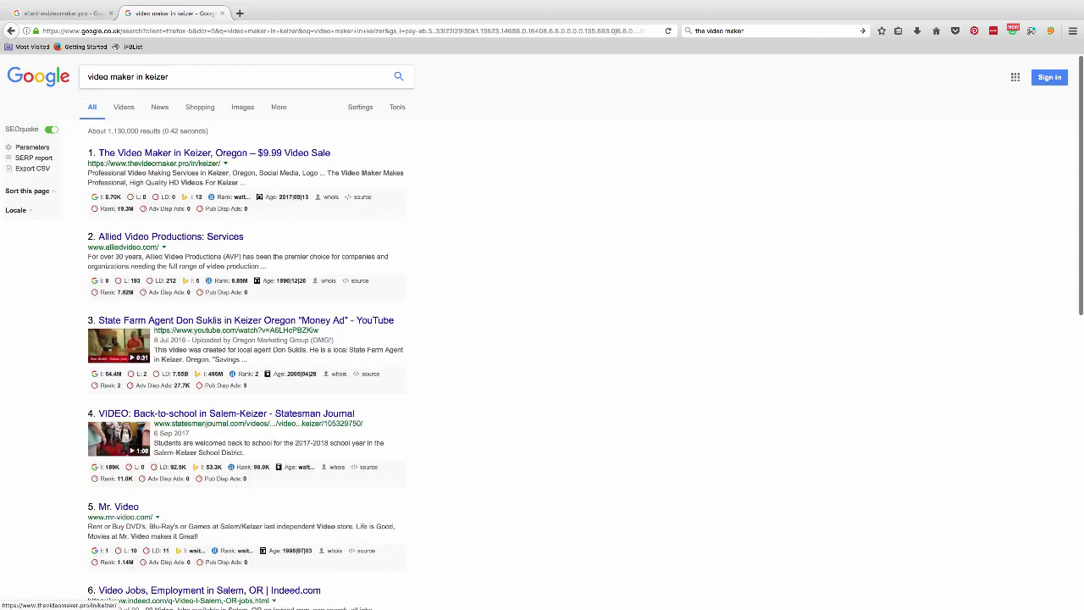
key(ctrl+Page_Up)
scroll(542, 339, down, 2)
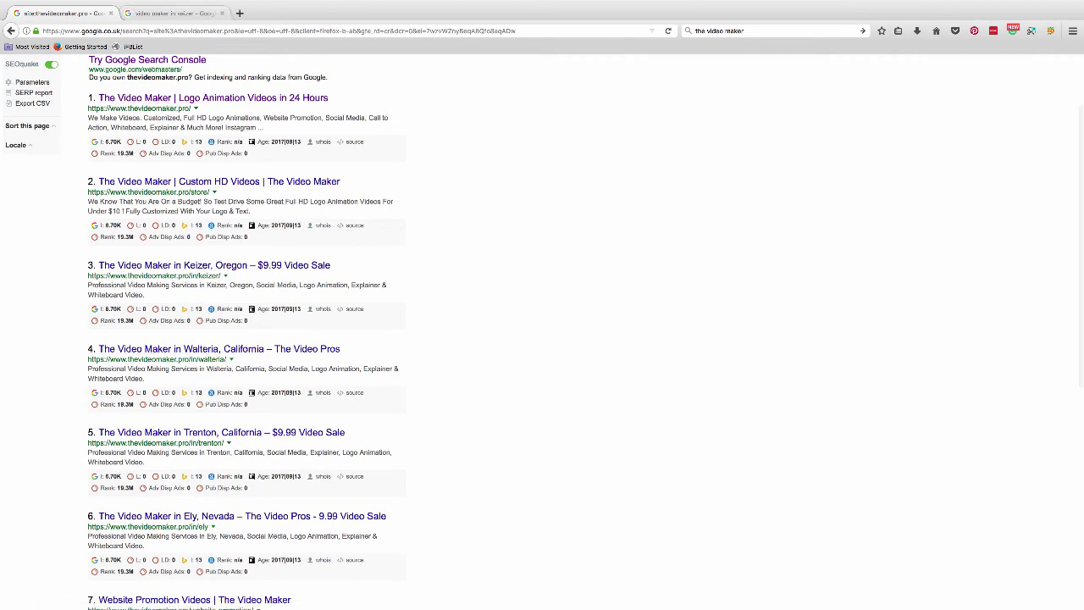
key(ctrl+Page_Down)
- Search 'video maker in walteria' and rerun the site:thevideomaker.pro search
click(119, 77)
double_click(156, 77)
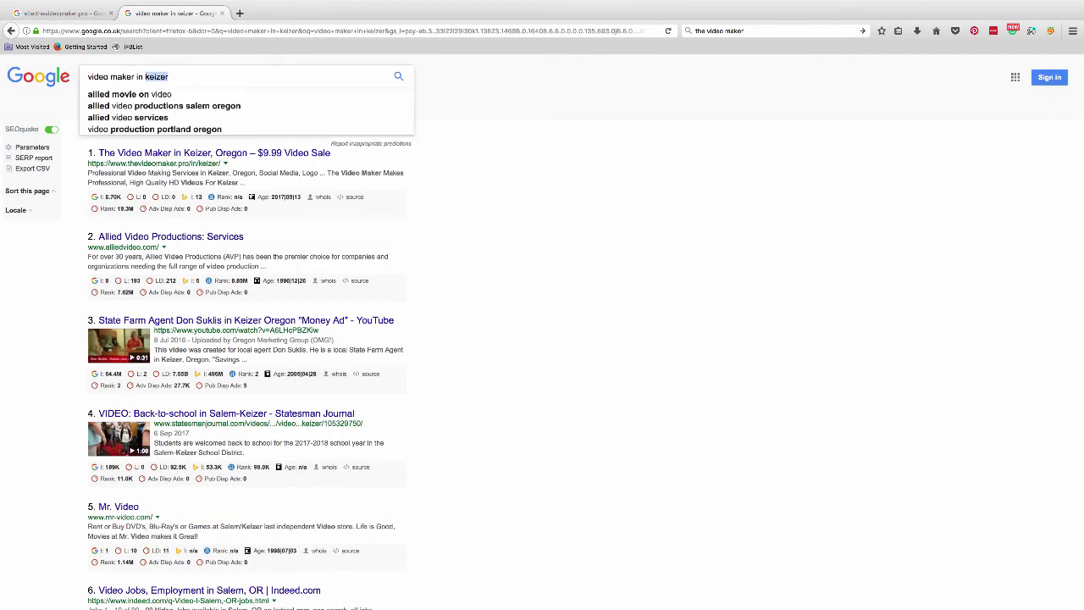
text(wal)
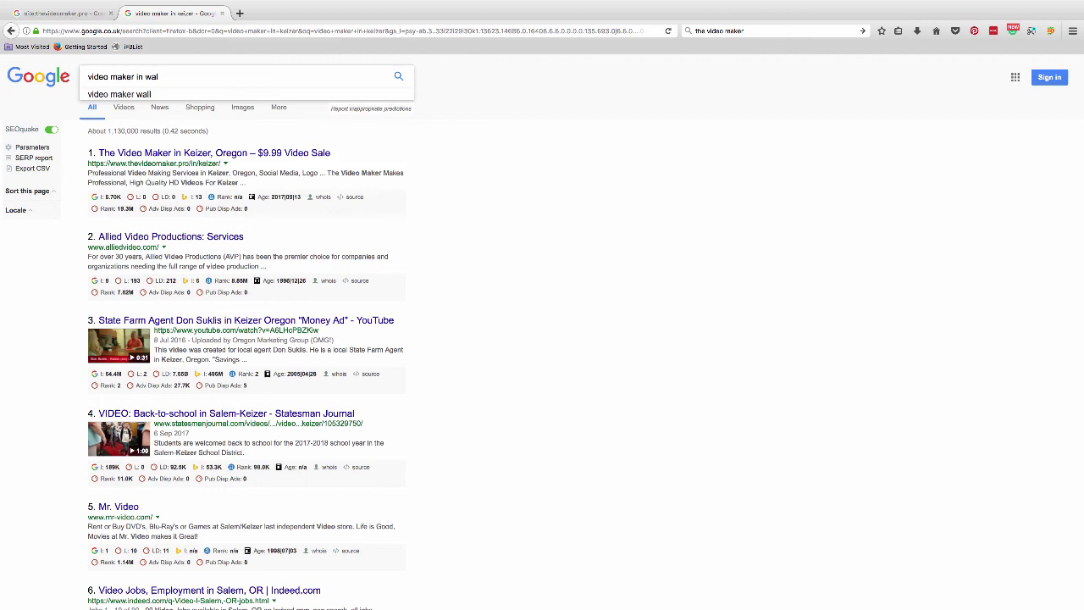
text(teria)
key(Return)
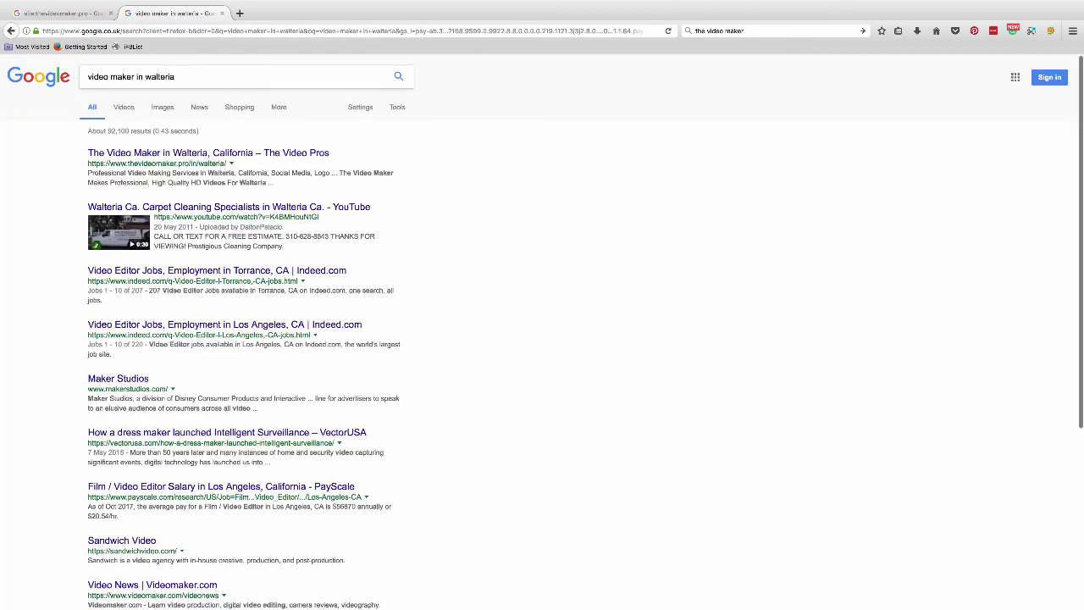
key(ctrl+Tab)
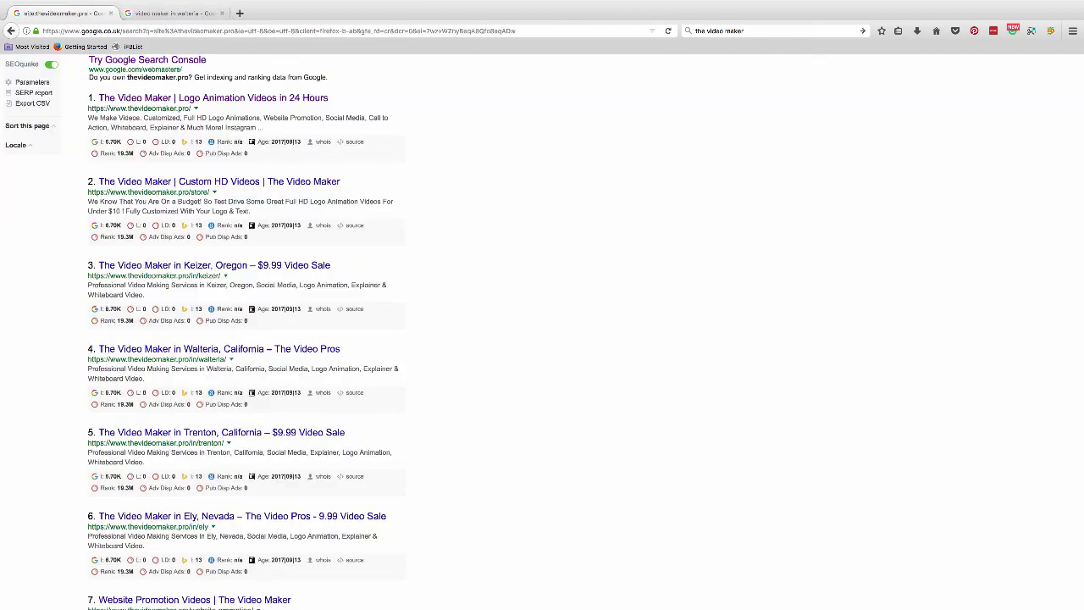
key(Return)
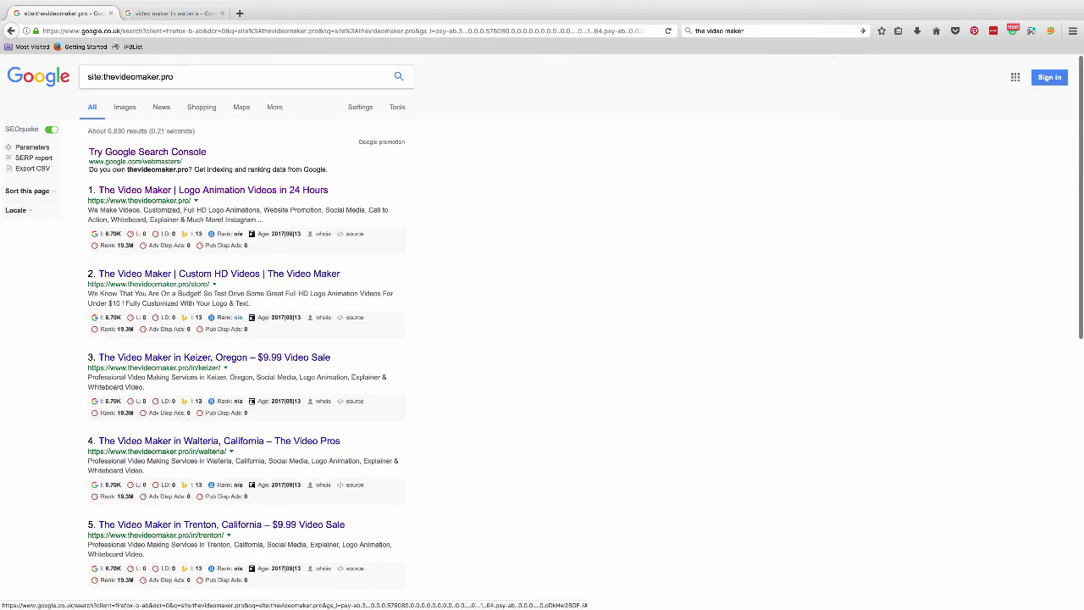
scroll(542, 339, down, 2)
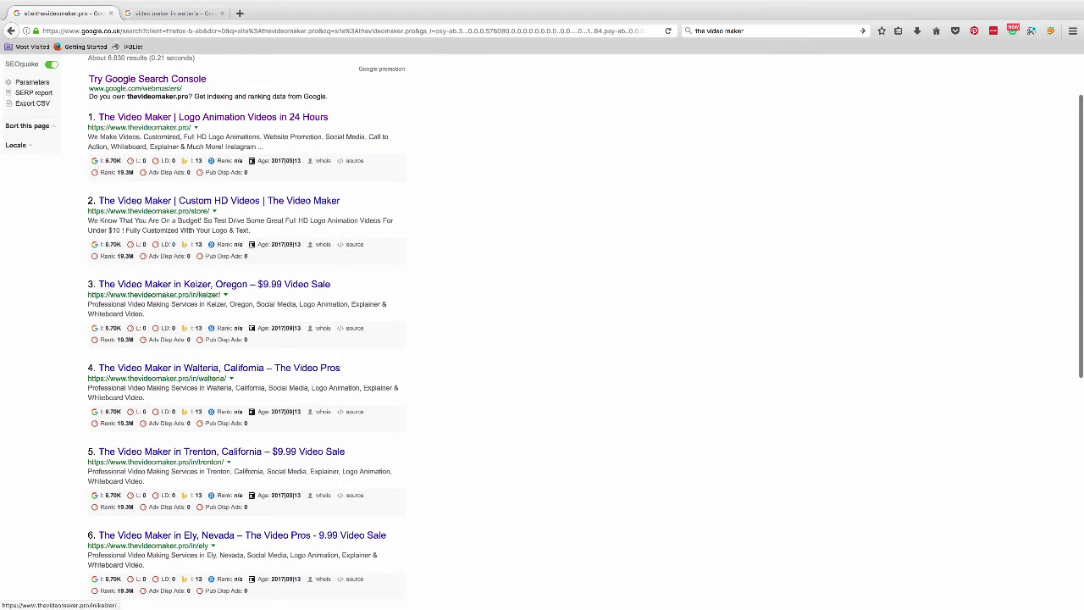
scroll(542, 338, down, 2)
scroll(542, 338, down, 2)
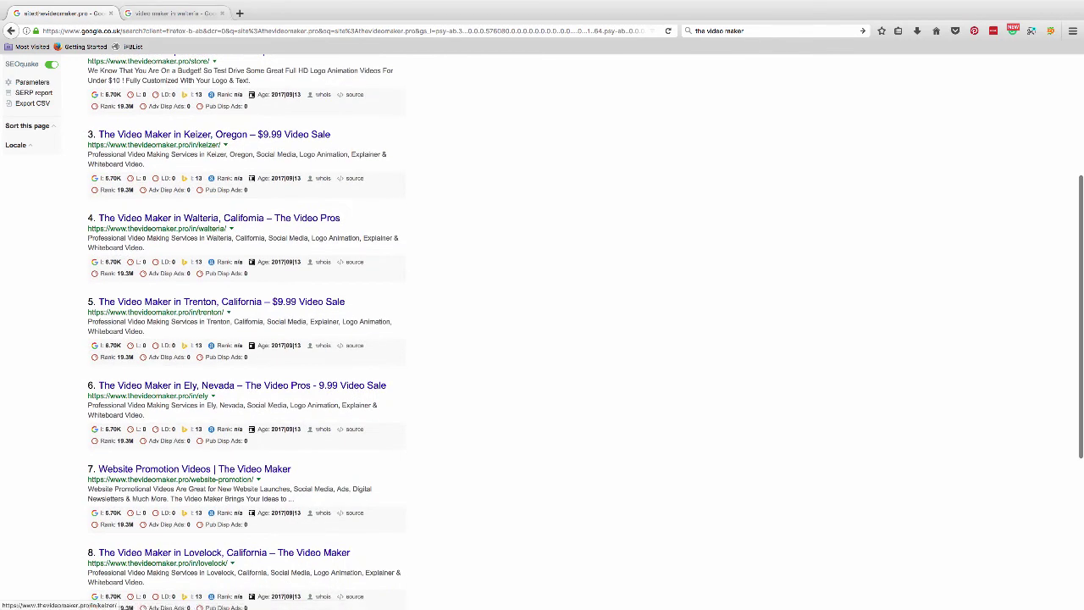
- Search 'video maker in ely' and flip between its results and the site listing
key(ctrl+Tab)
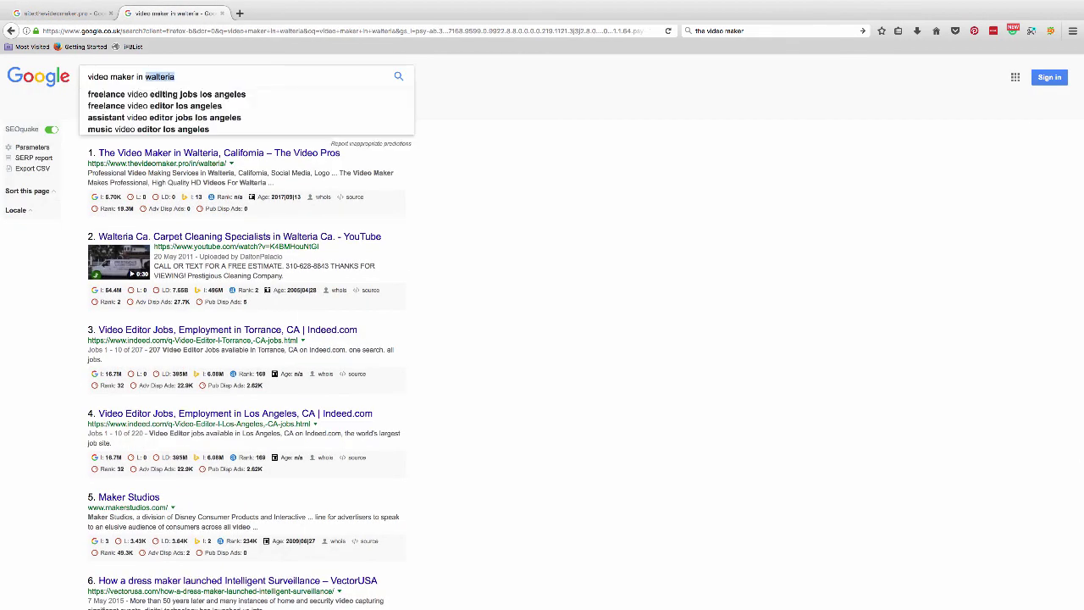
text(ely)
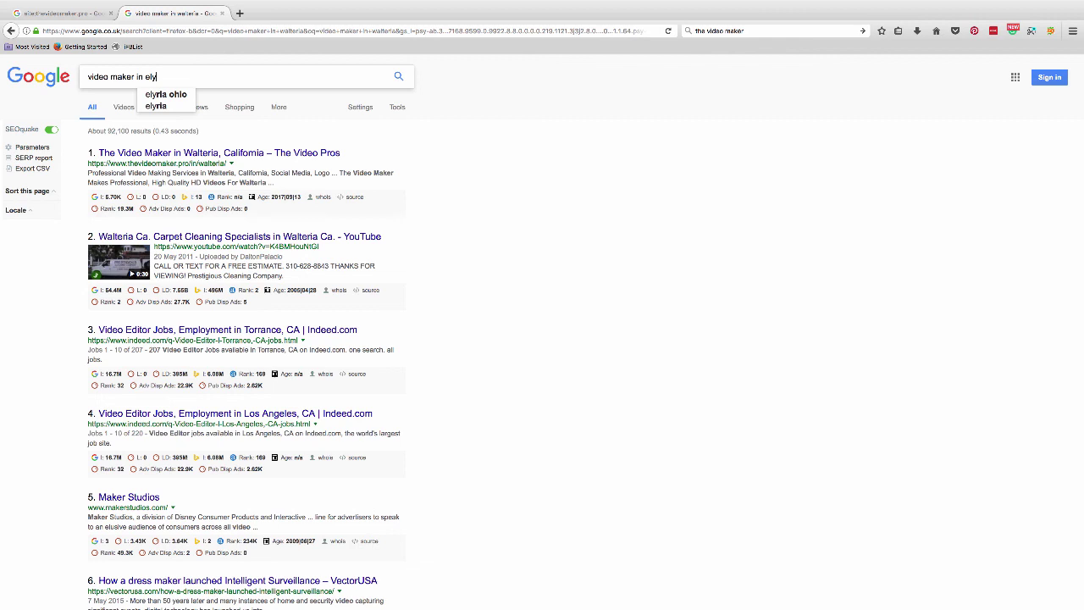
key(Return)
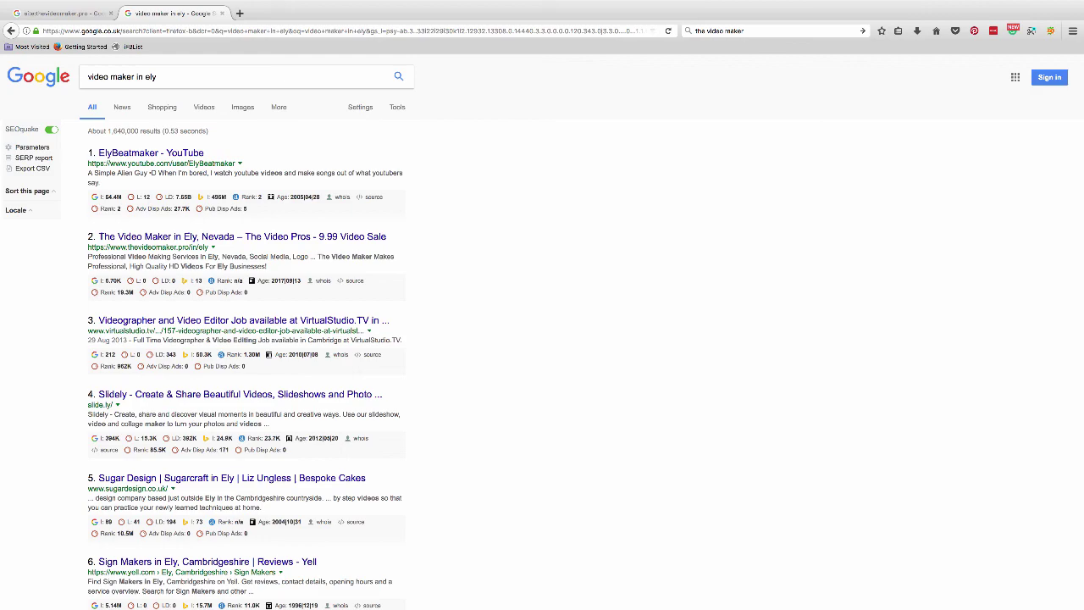
key(ctrl+Page_Up)
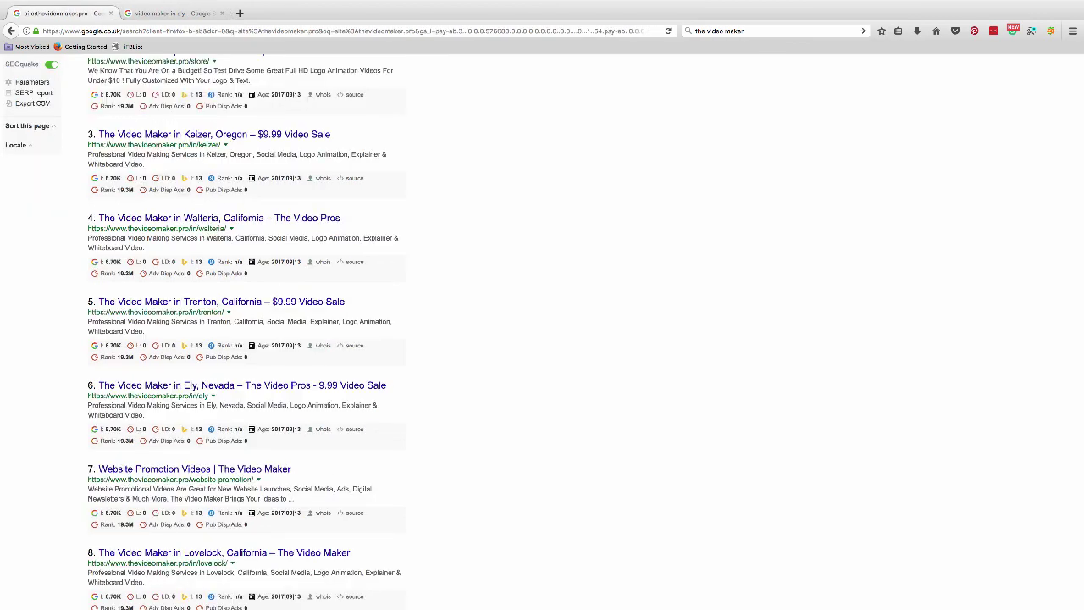
scroll(254, 386, down, 2)
scroll(254, 386, down, 2)
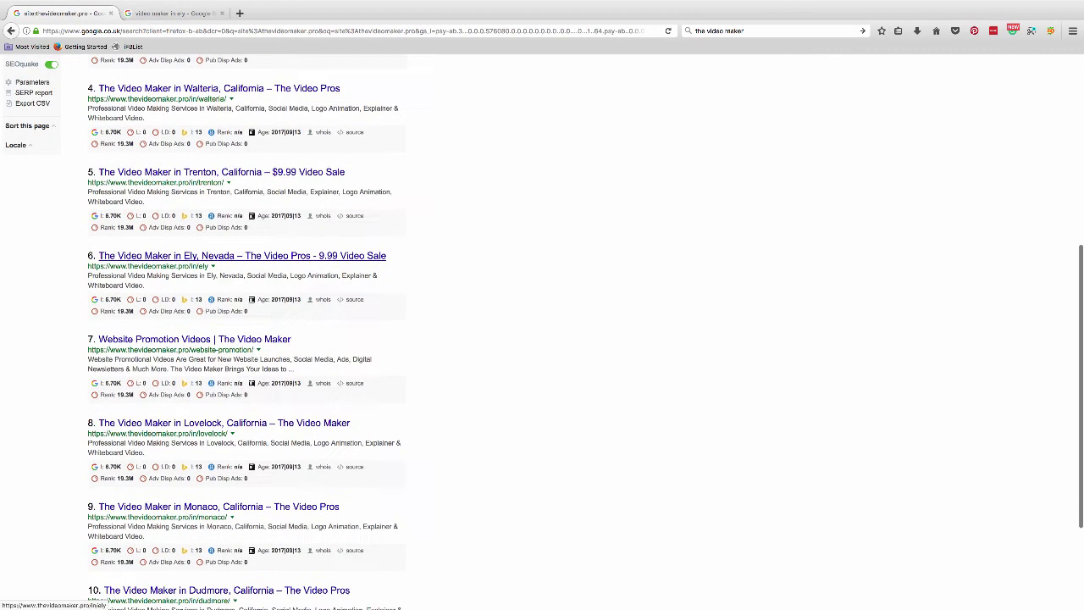
scroll(255, 385, down, 1)
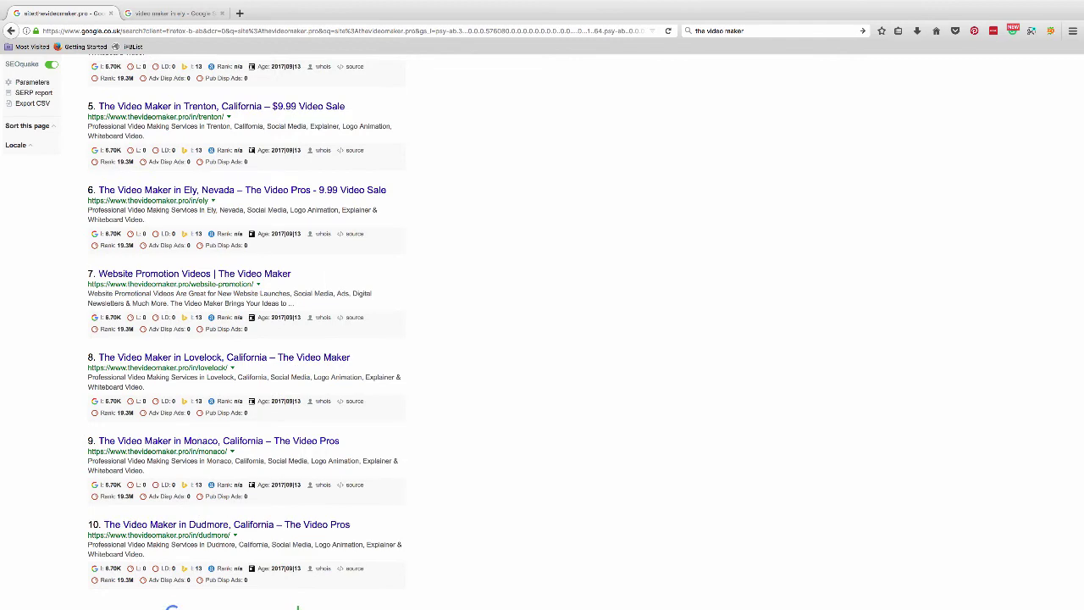
key(ctrl+Page_Down)
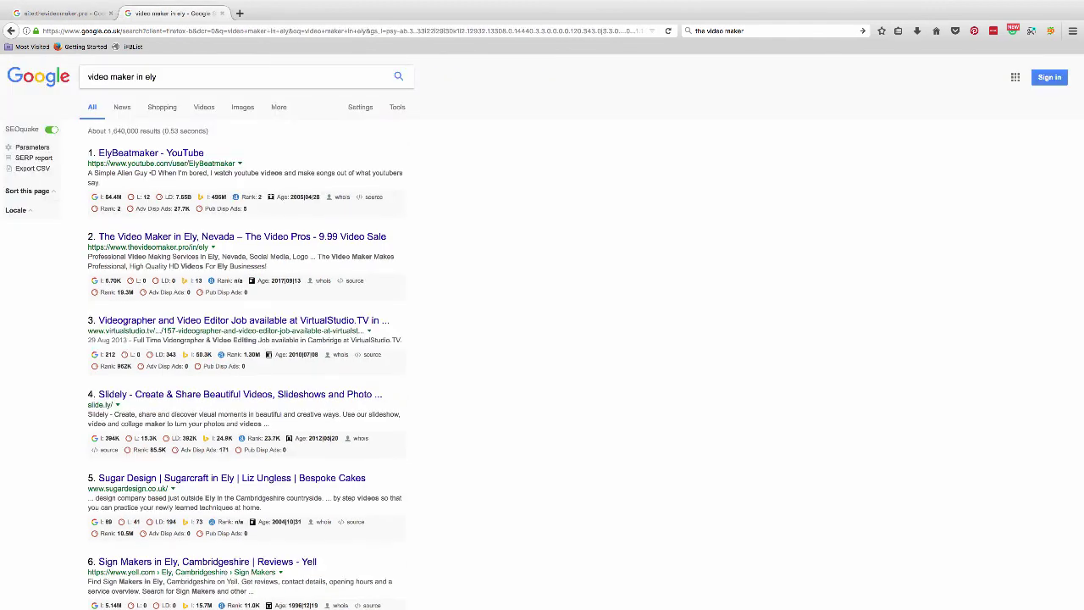
key(ctrl+Page_Up)
scroll(543, 339, up, 5)
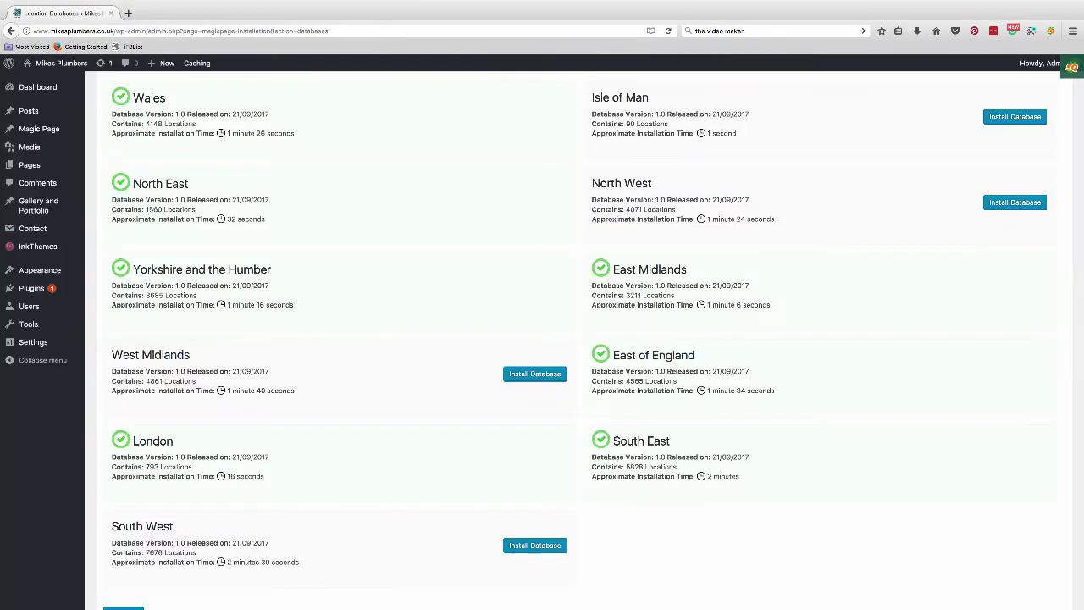
scroll(542, 339, up, 5)
scroll(542, 339, up, 5)
scroll(542, 339, up, 5)
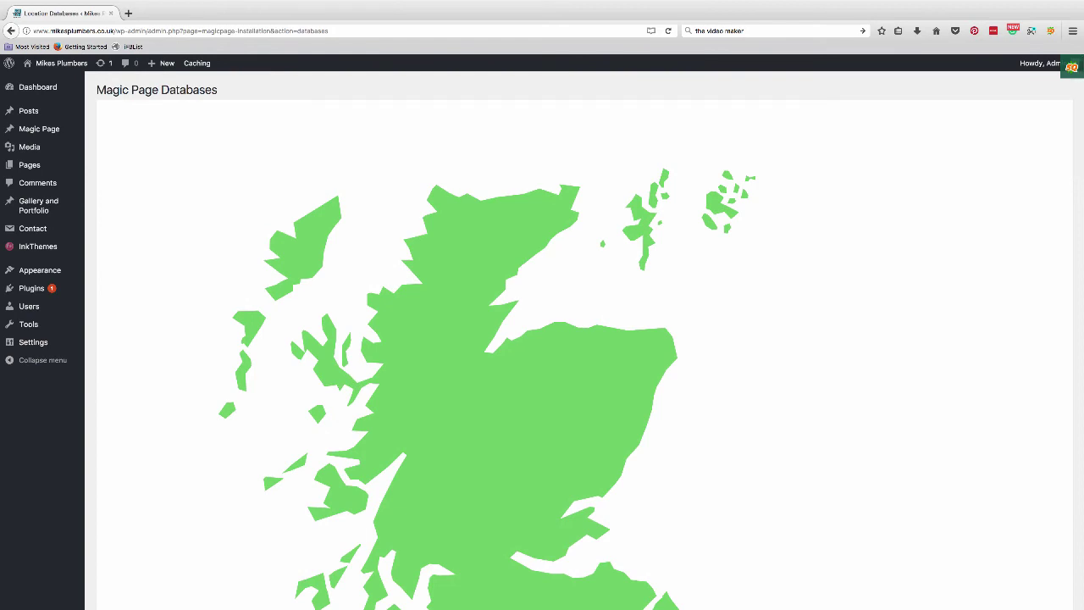
scroll(542, 339, down, 10)
scroll(542, 339, down, 10)
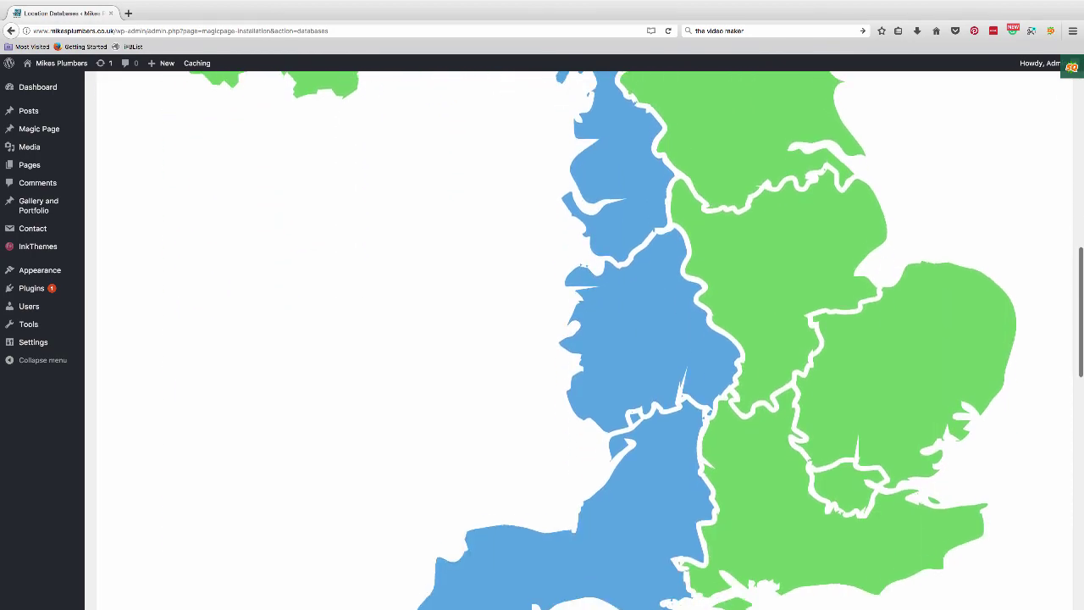
scroll(542, 339, down, 10)
scroll(542, 338, down, 2)
scroll(542, 339, up, 1)
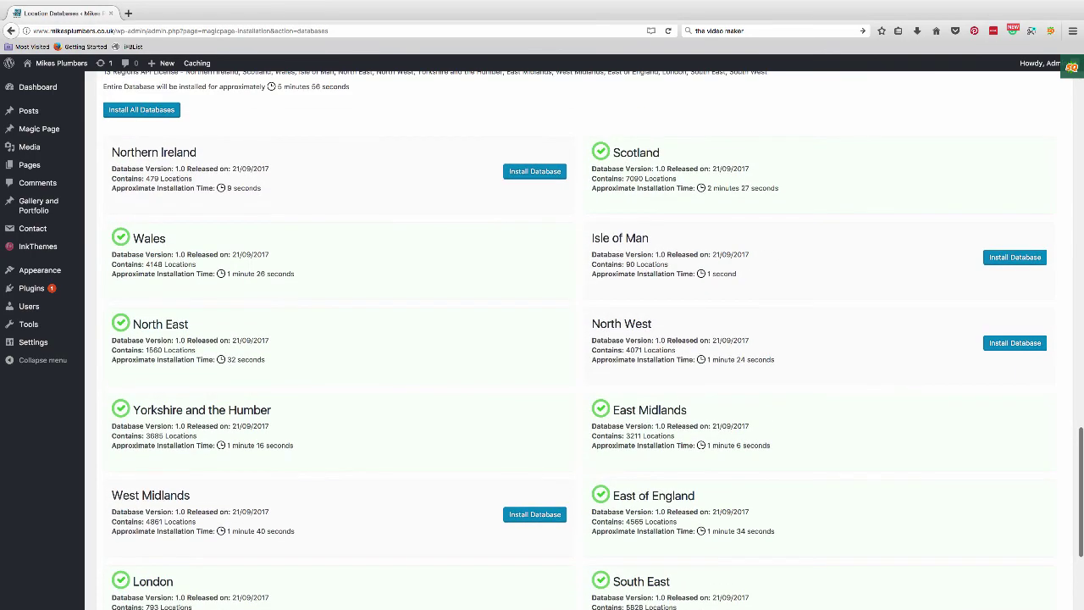
scroll(542, 339, up, 2)
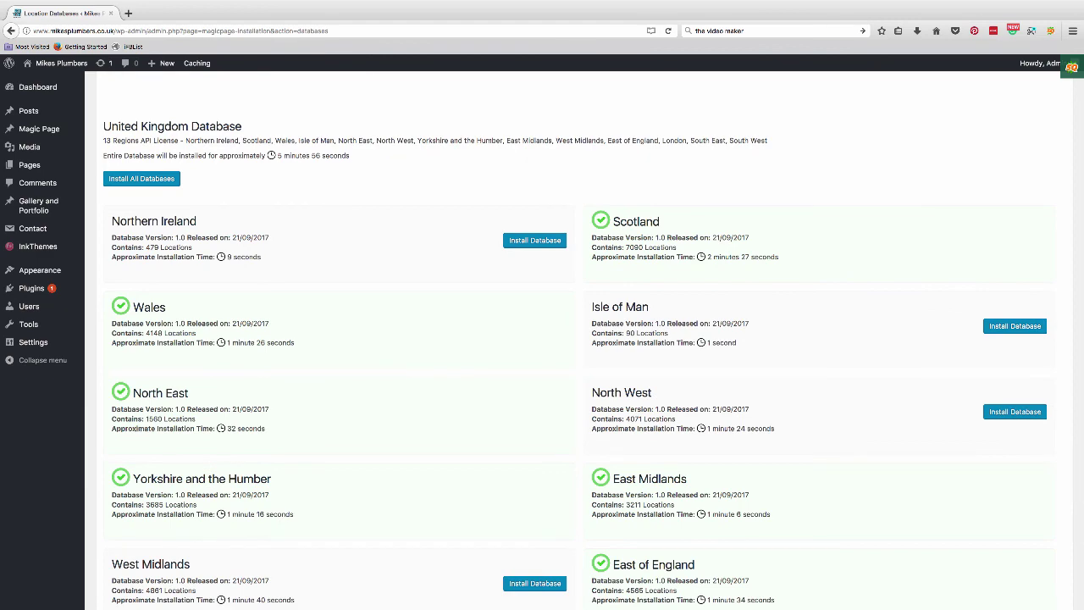
scroll(542, 339, down, 5)
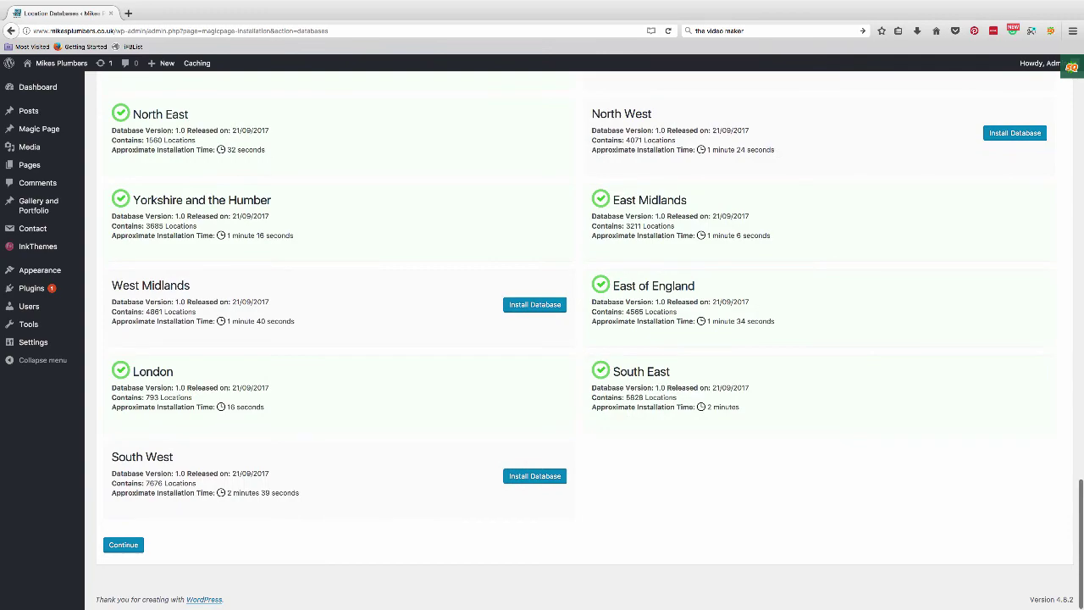
scroll(542, 339, up, 15)
scroll(543, 339, down, 10)
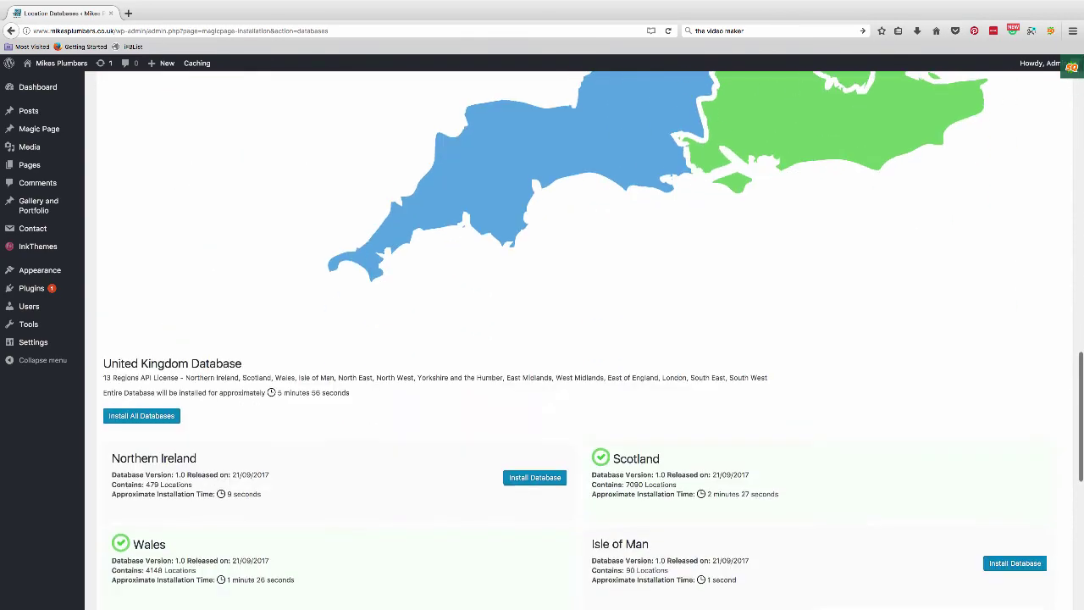
scroll(543, 339, up, 5)
scroll(542, 339, up, 5)
scroll(584, 339, down, 5)
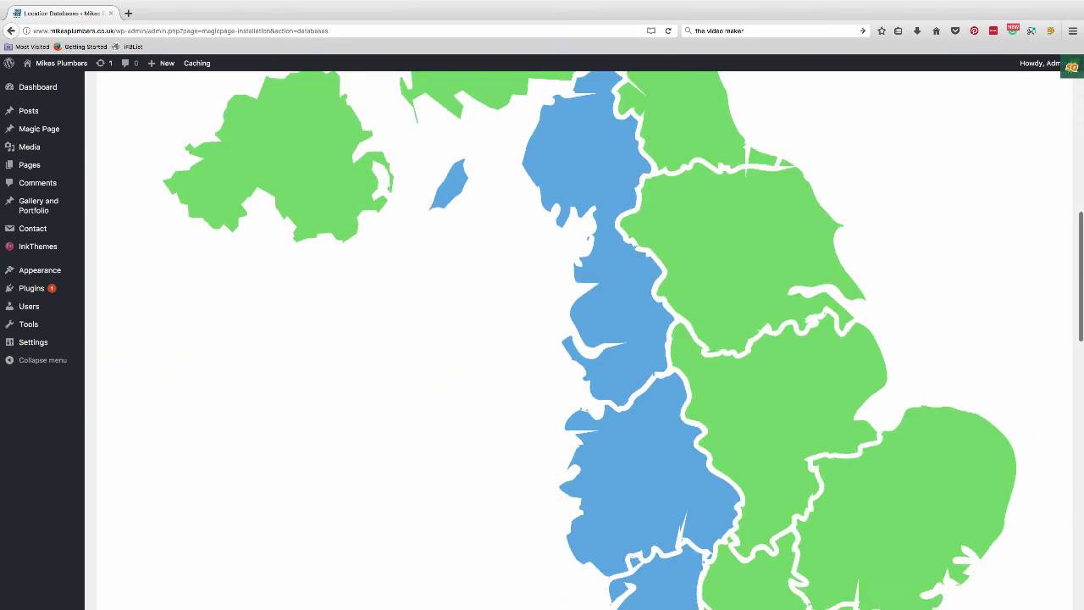
scroll(584, 339, down, 5)
scroll(585, 339, up, 6)
scroll(585, 339, up, 3)
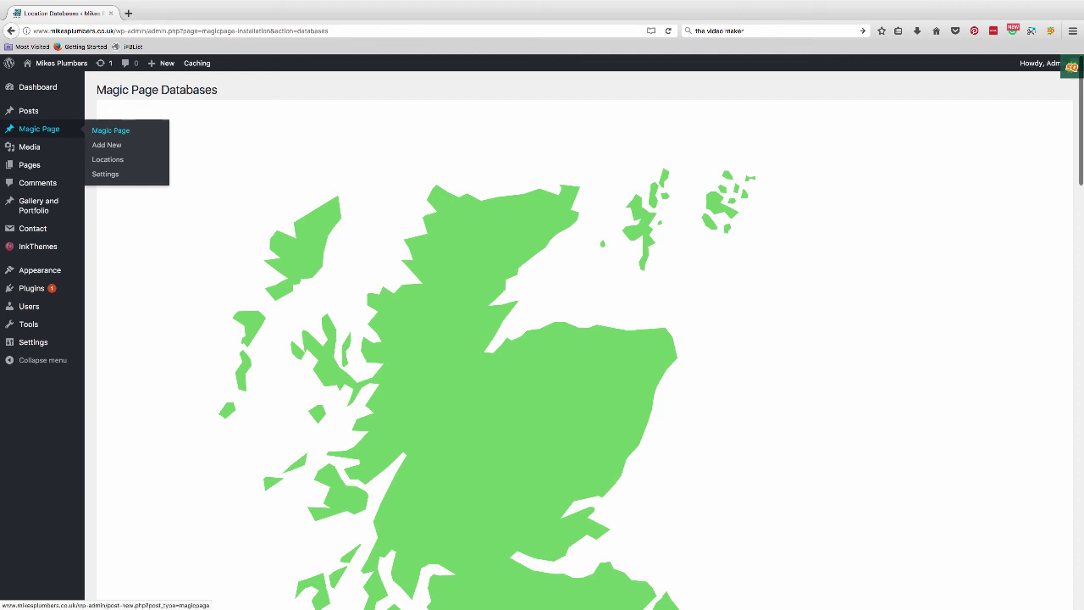
- Look over the Locations list (30,880 items) and Add New, then view the empty Magic Pages list
click(108, 160)
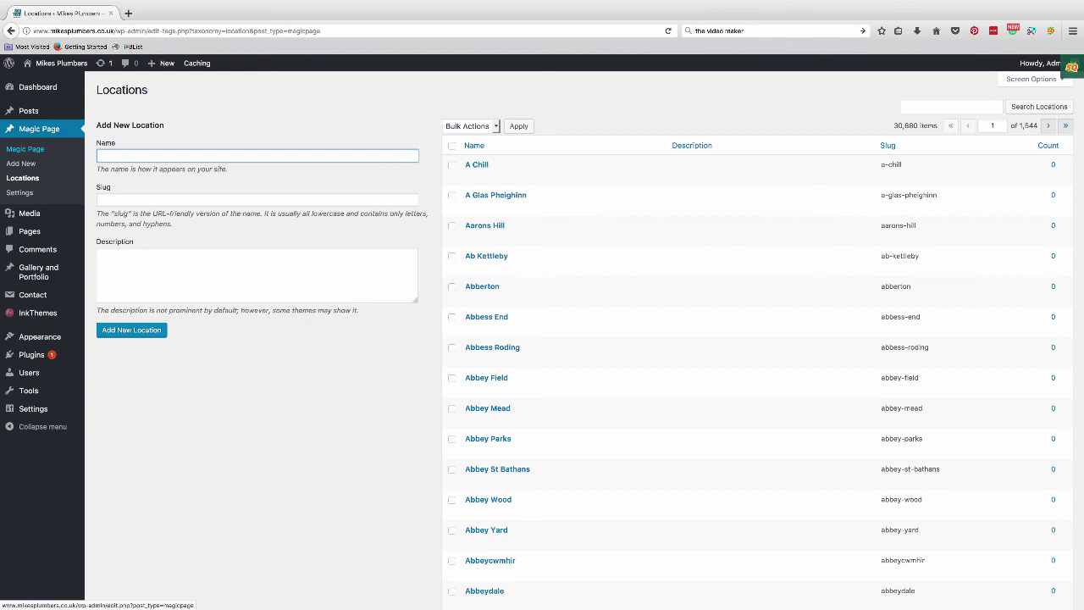
click(21, 162)
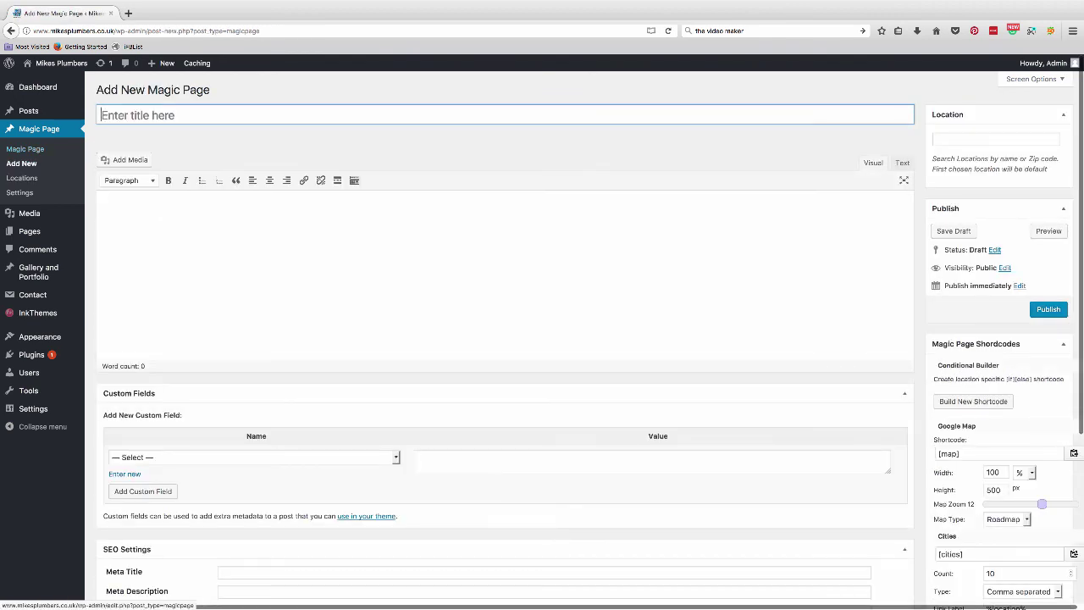
click(26, 148)
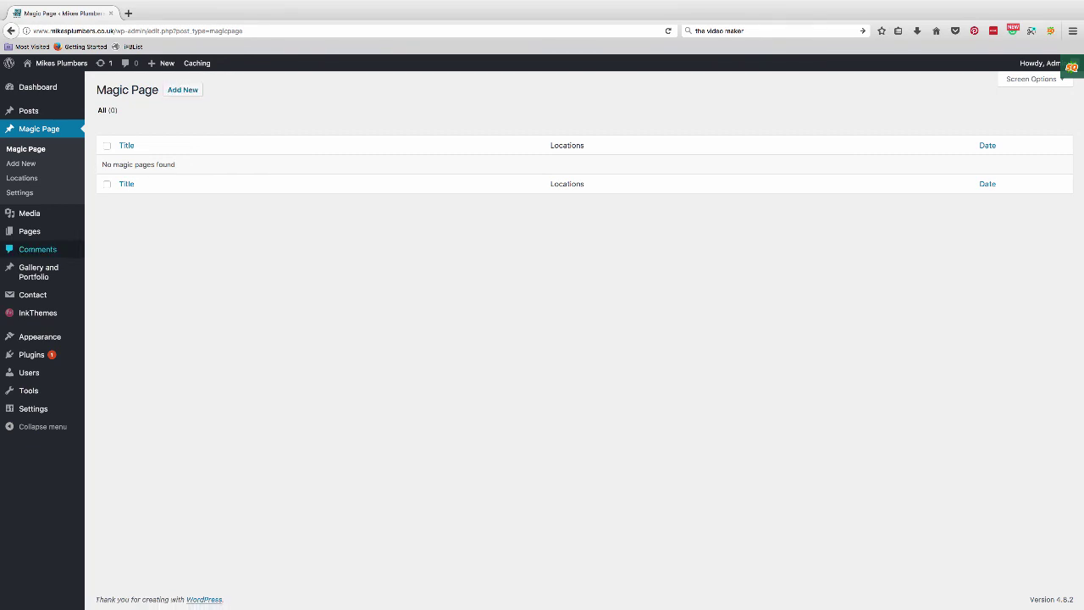
- Open the Plumbing Services template page and select all of its article content
click(29, 231)
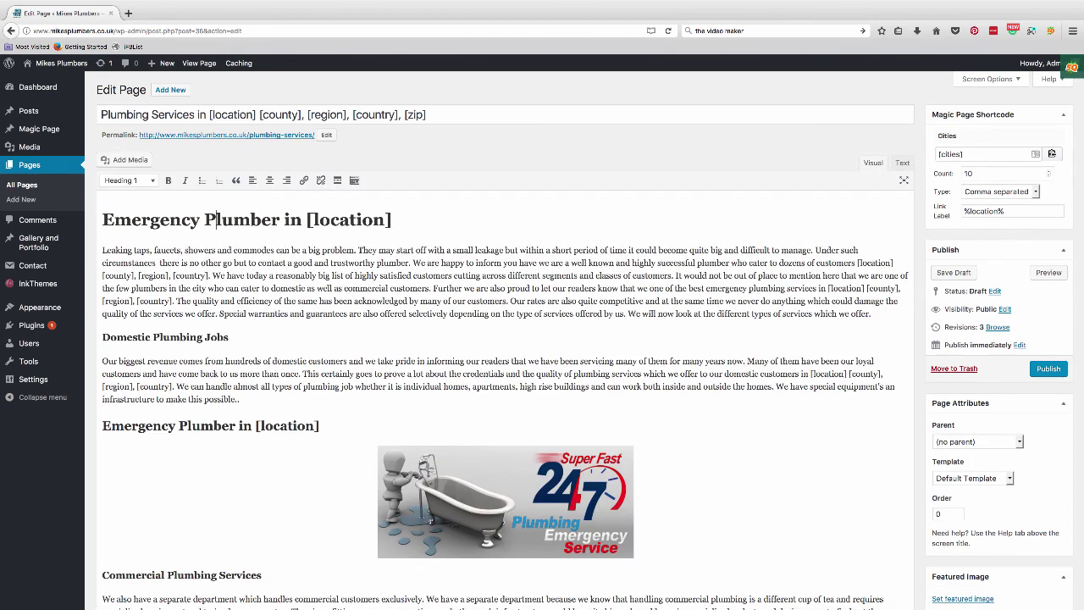
key(ctrl+a)
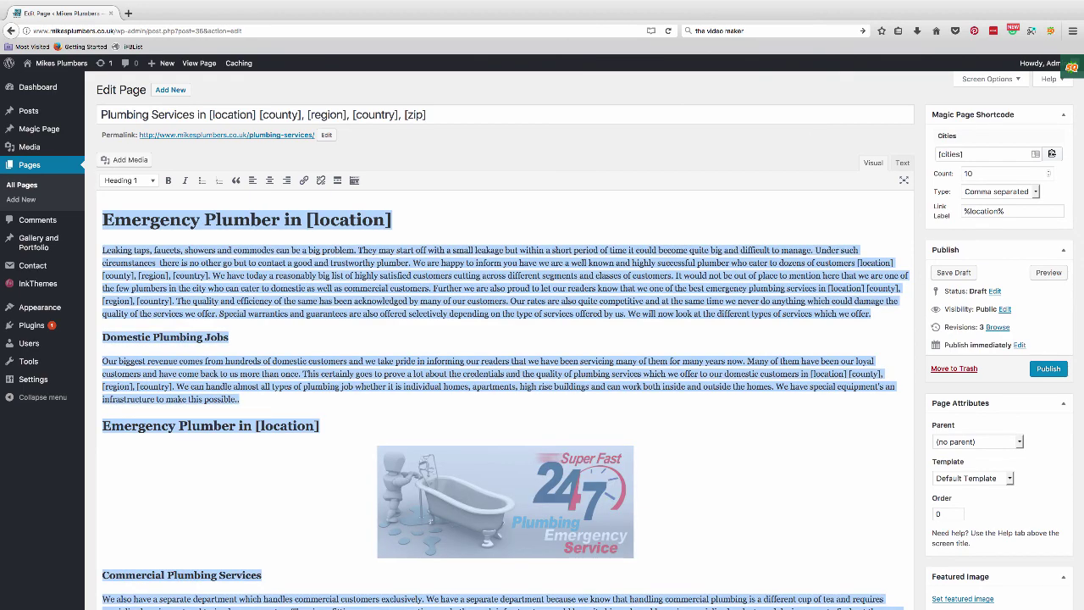
scroll(505, 339, down, 5)
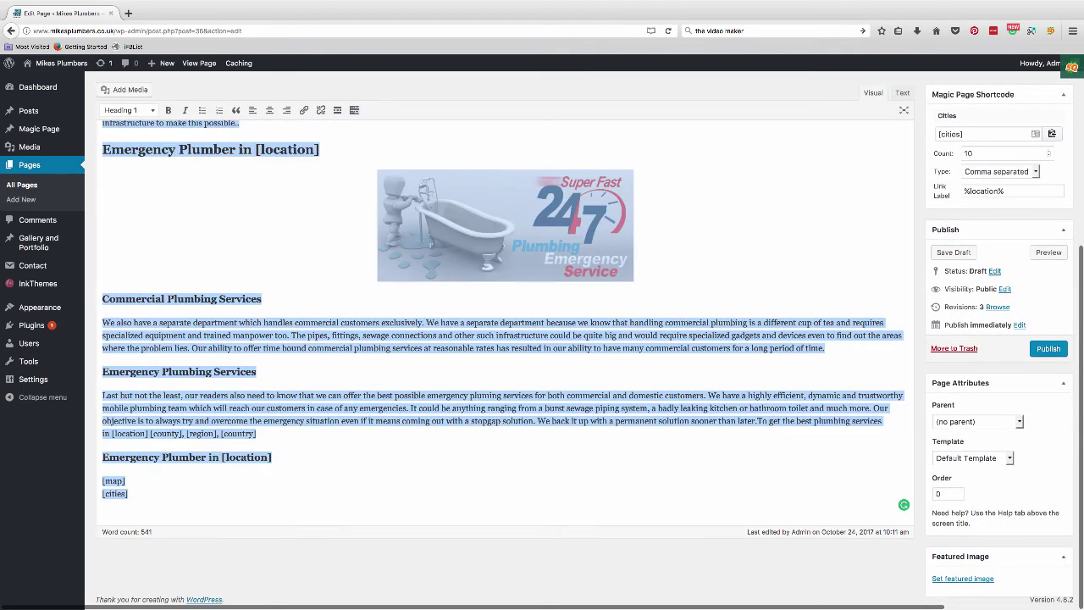
scroll(505, 339, up, 3)
scroll(505, 338, up, 2)
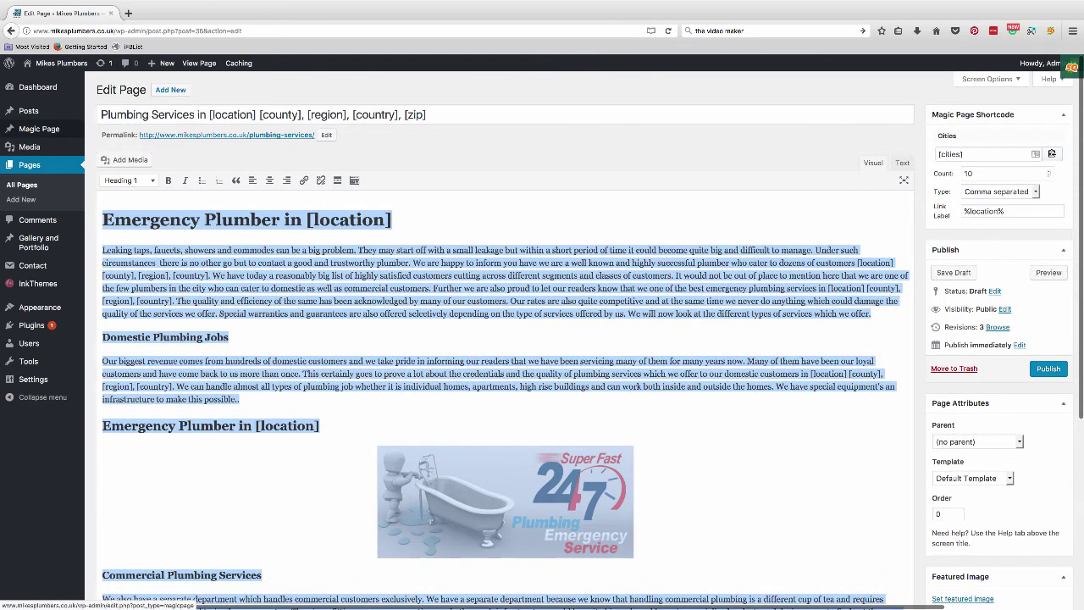
- Leave the page without saving, start a new Magic Page, and paste the plumbing article
mouse_move(39, 129)
click(110, 131)
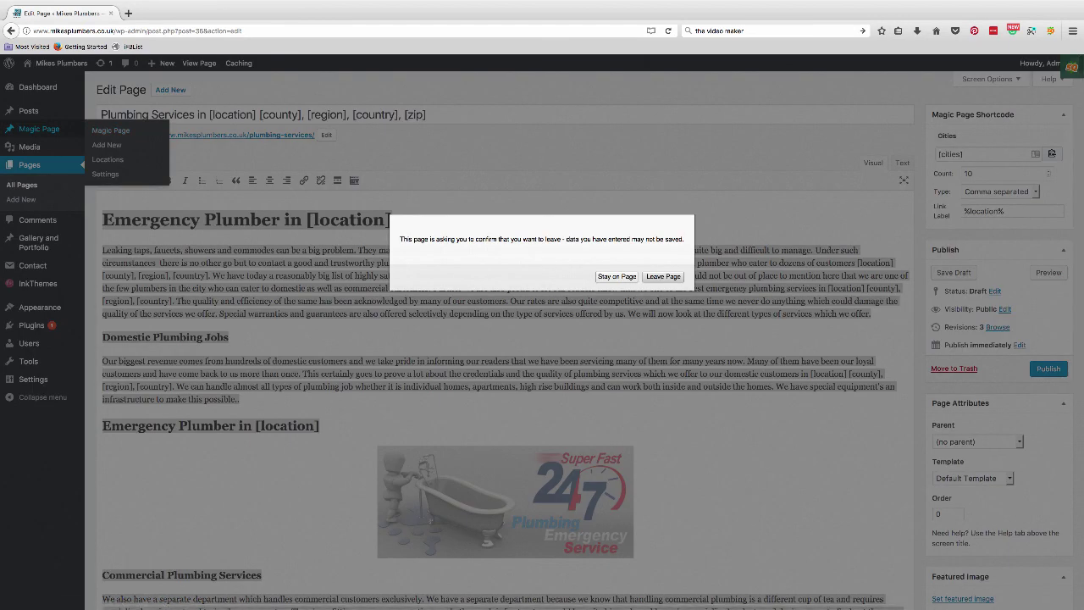
click(663, 276)
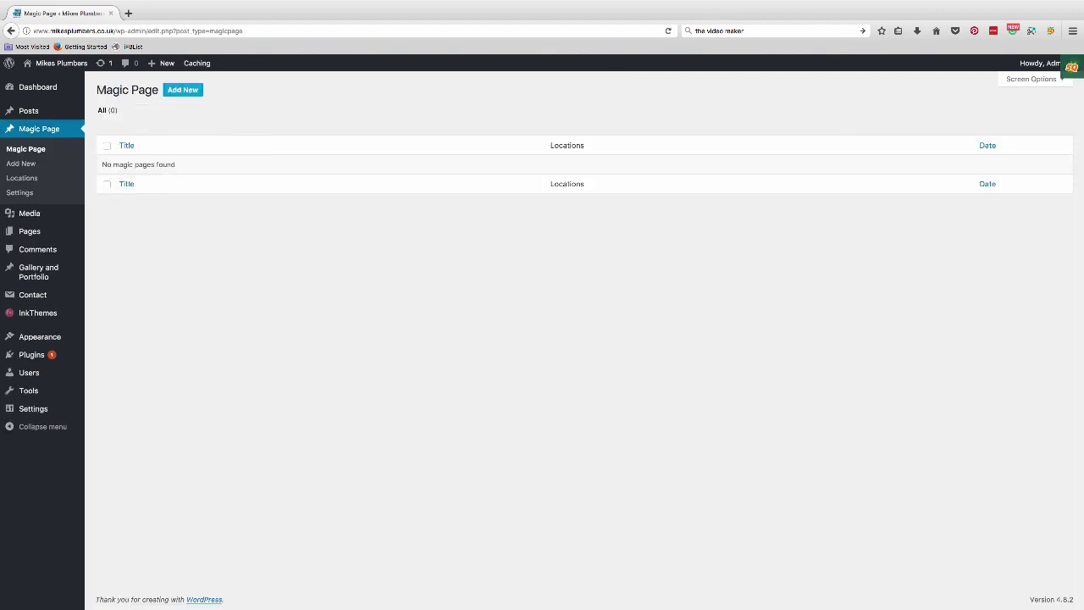
click(182, 90)
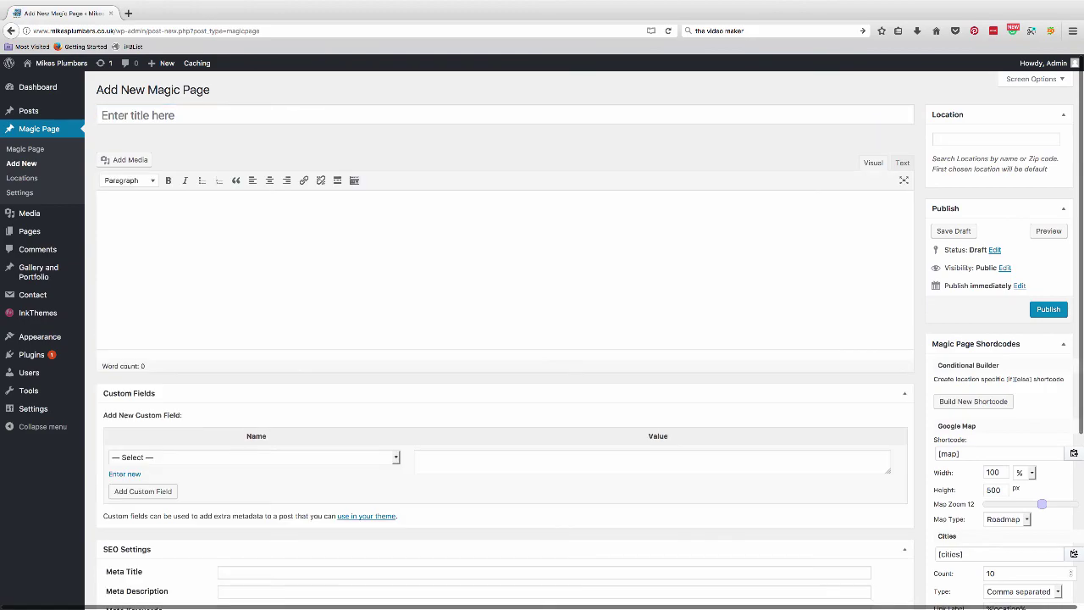
key(ctrl+v)
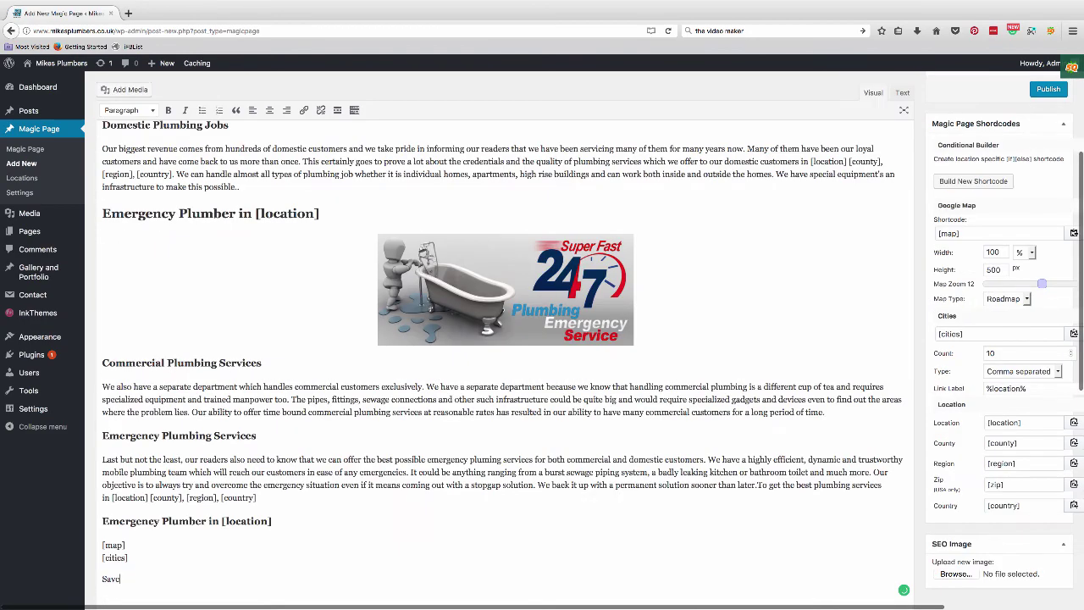
scroll(499, 339, down, 5)
scroll(500, 339, down, 5)
scroll(499, 339, up, 15)
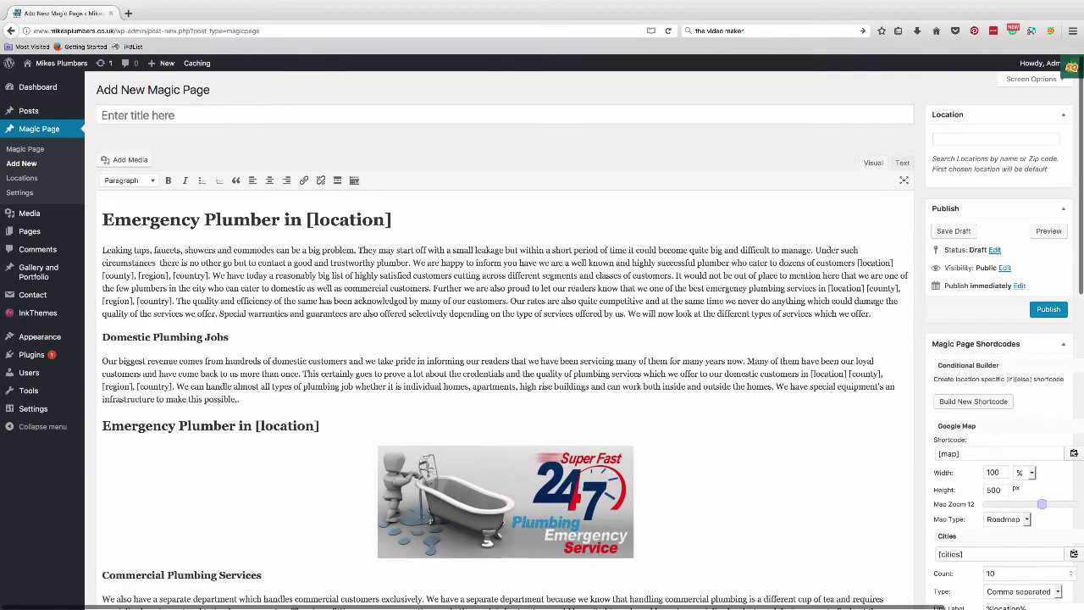
- Copy the 'Emergency Plumber in [location]' heading into the page title, then move to Location search
drag(102, 219, 391, 220)
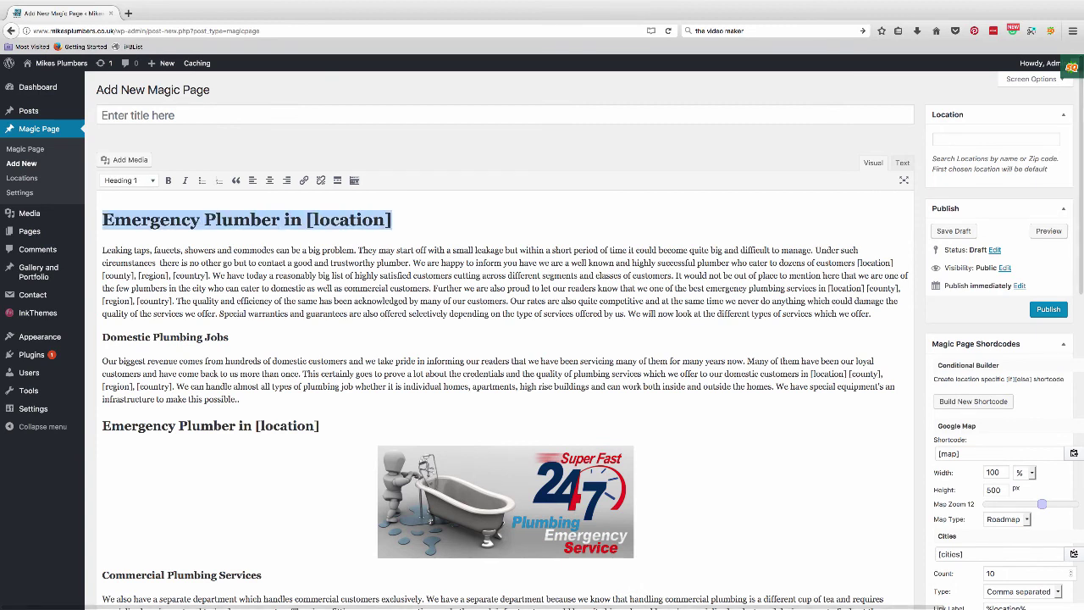
key(ctrl+c)
key(shift+Tab)
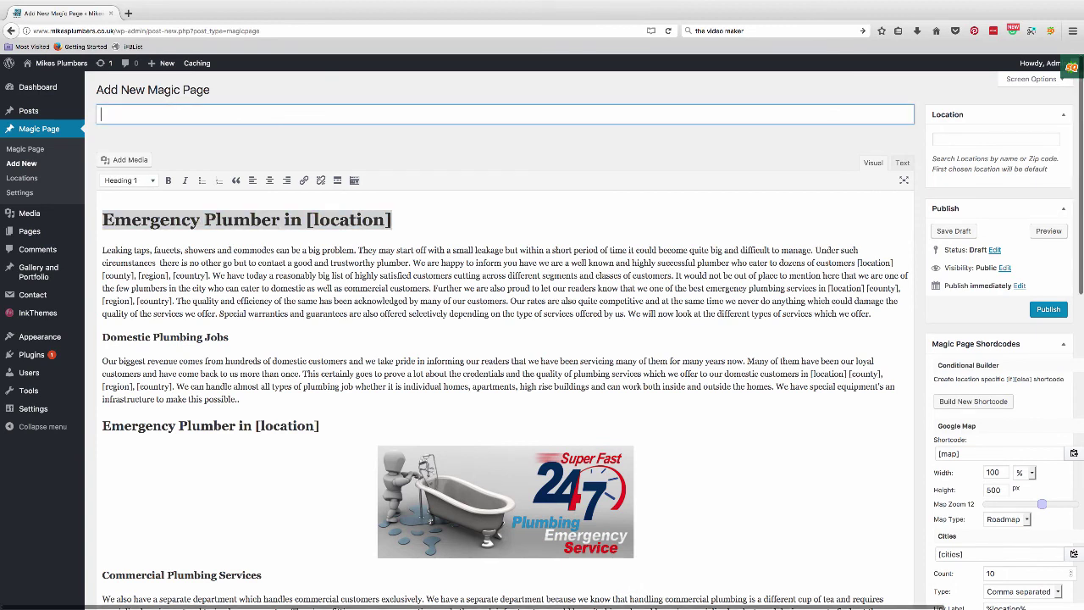
key(ctrl+v)
key(Tab)
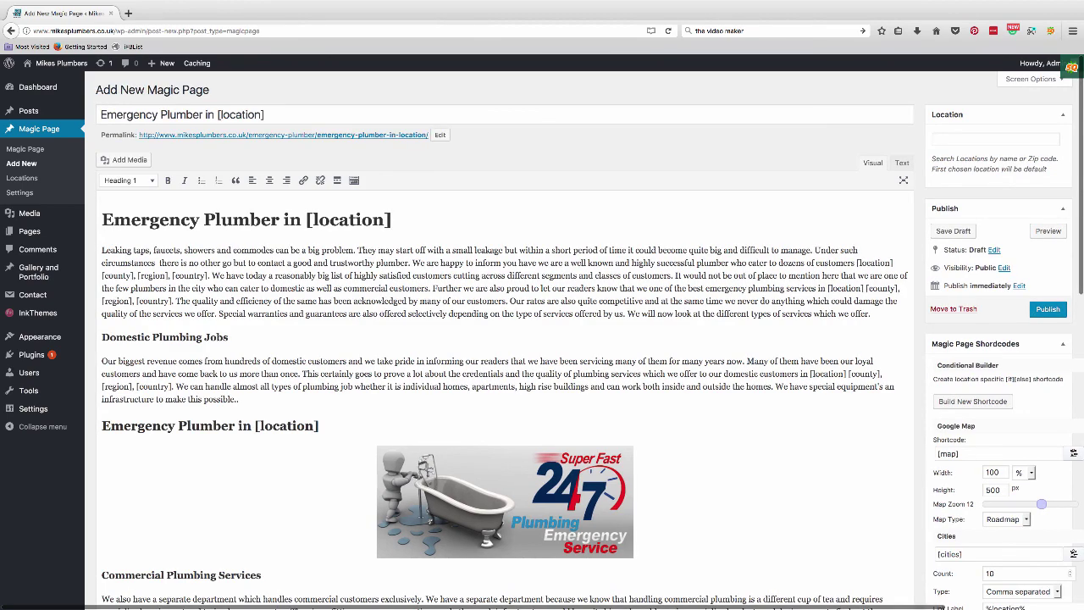
key(Tab)
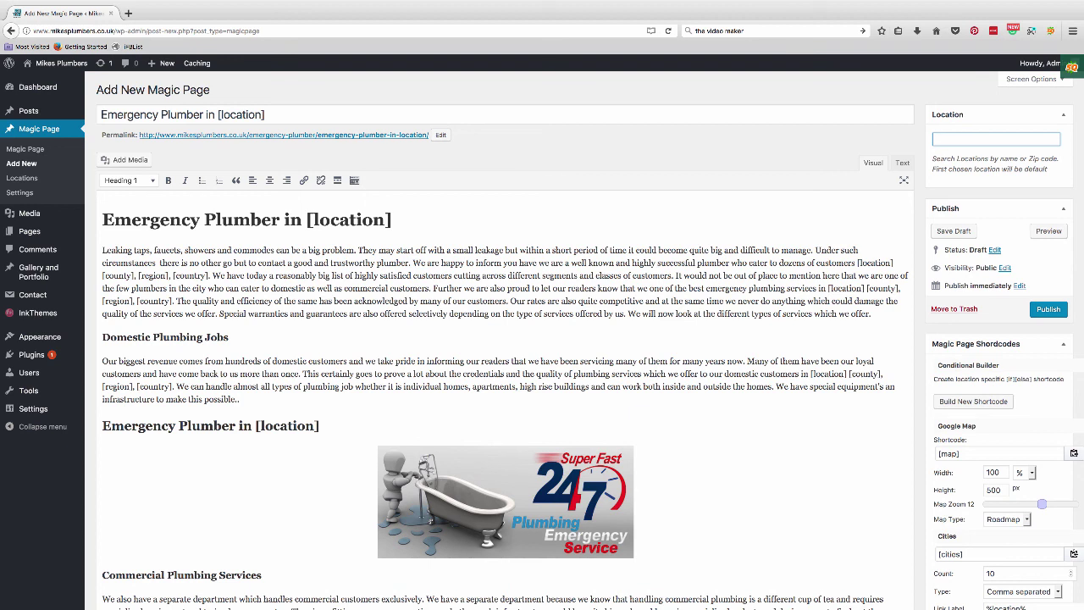
text(she)
text(ffield)
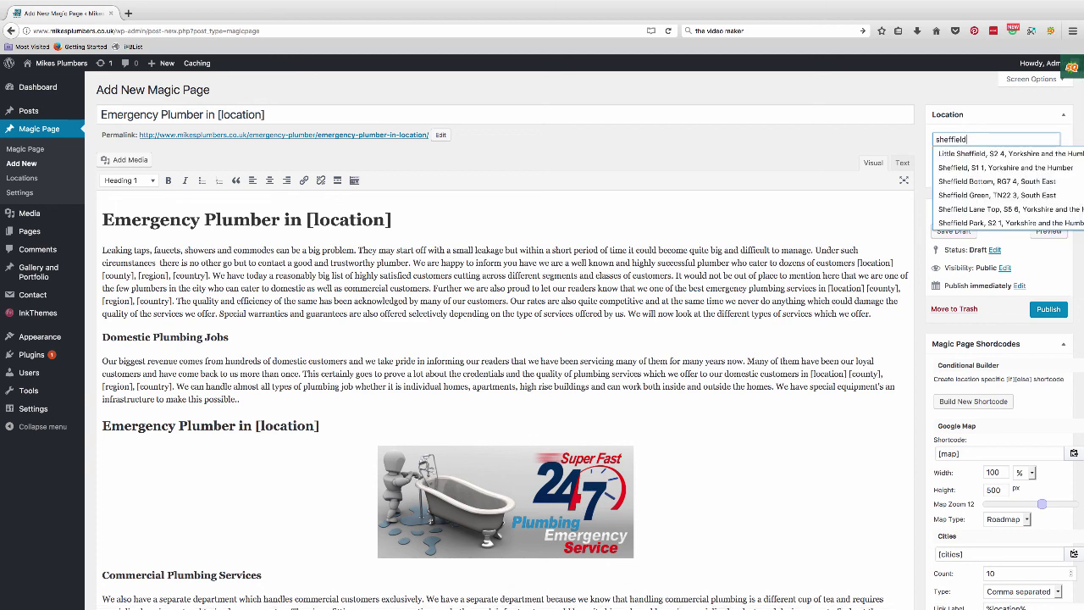
- Pick 'Sheffield, S1 1' from the location suggestions and keep its radius at 1000
key(Down)
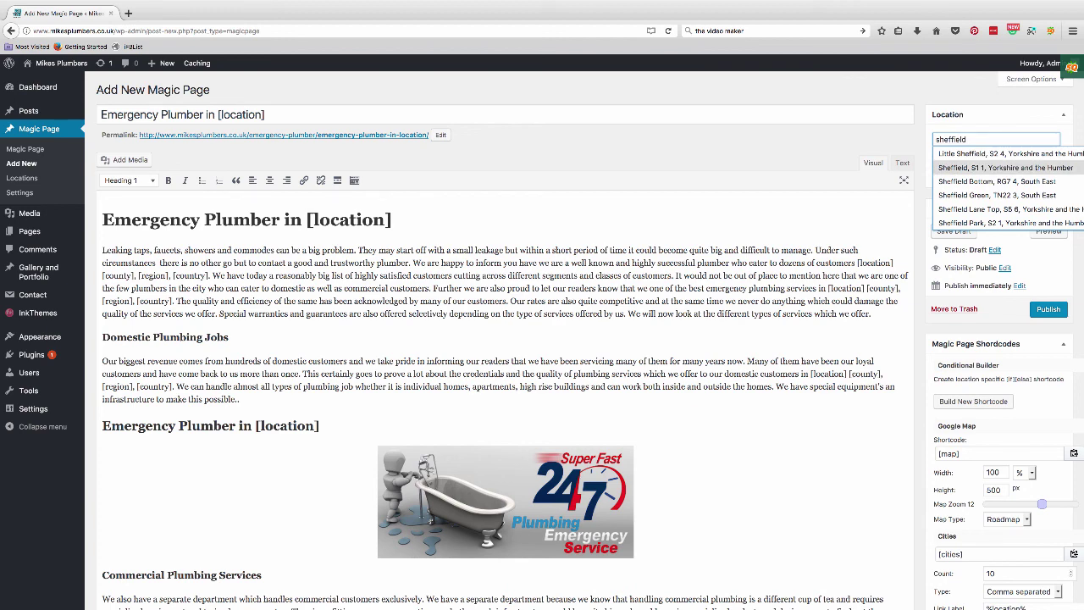
key(Return)
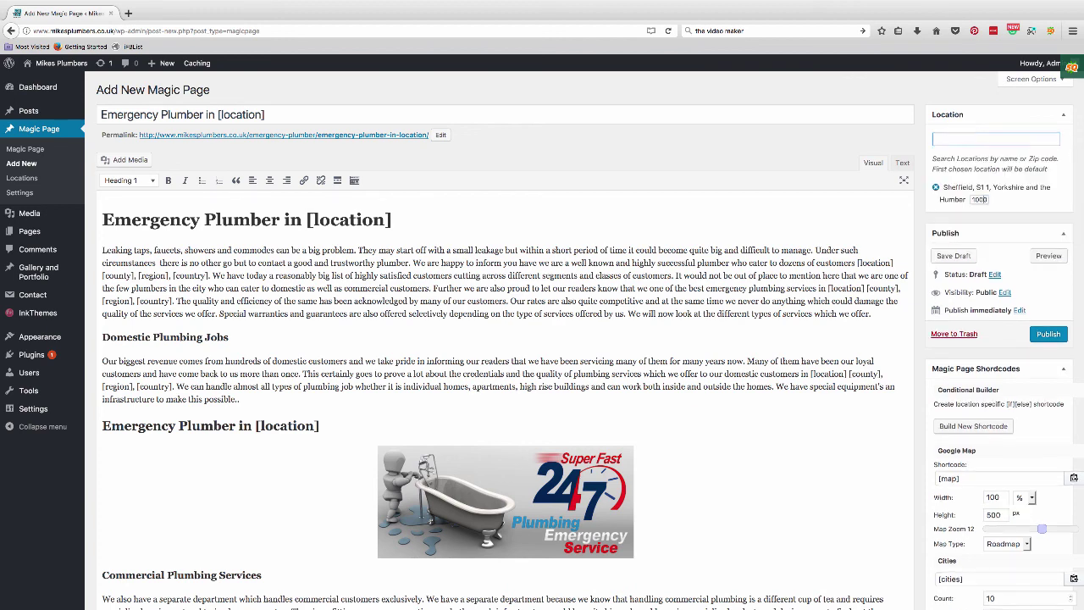
key(Tab)
text(50)
key(ctrl+a)
text(1000)
key(Tab)
scroll(506, 339, down, 15)
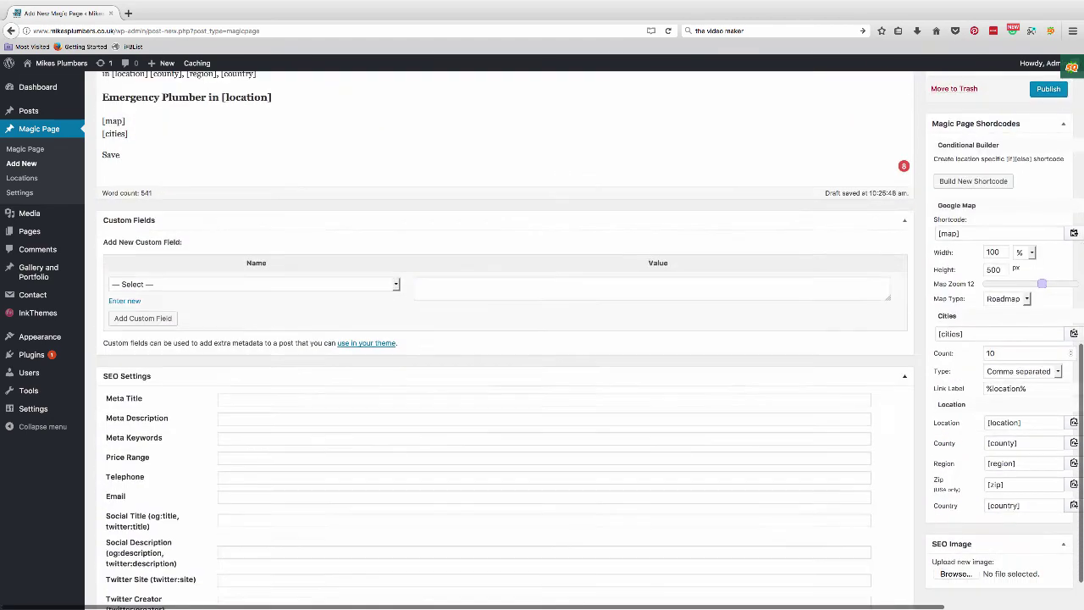
scroll(506, 339, down, 2)
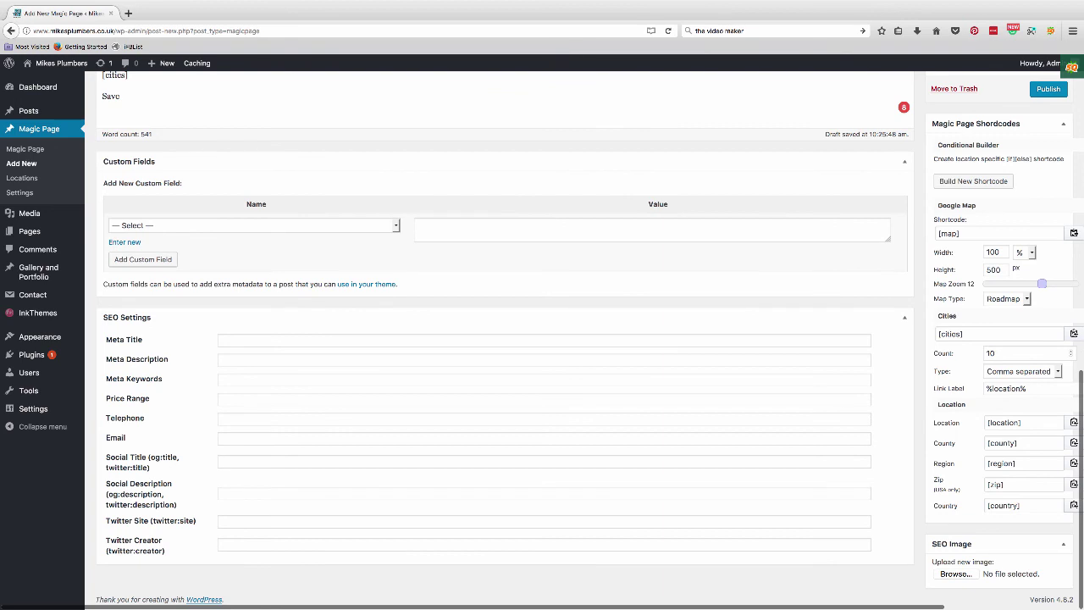
- Fill the meta title, 24-hour callout description, suggested keywords and £50 to £250 Per Hour price range
click(542, 340)
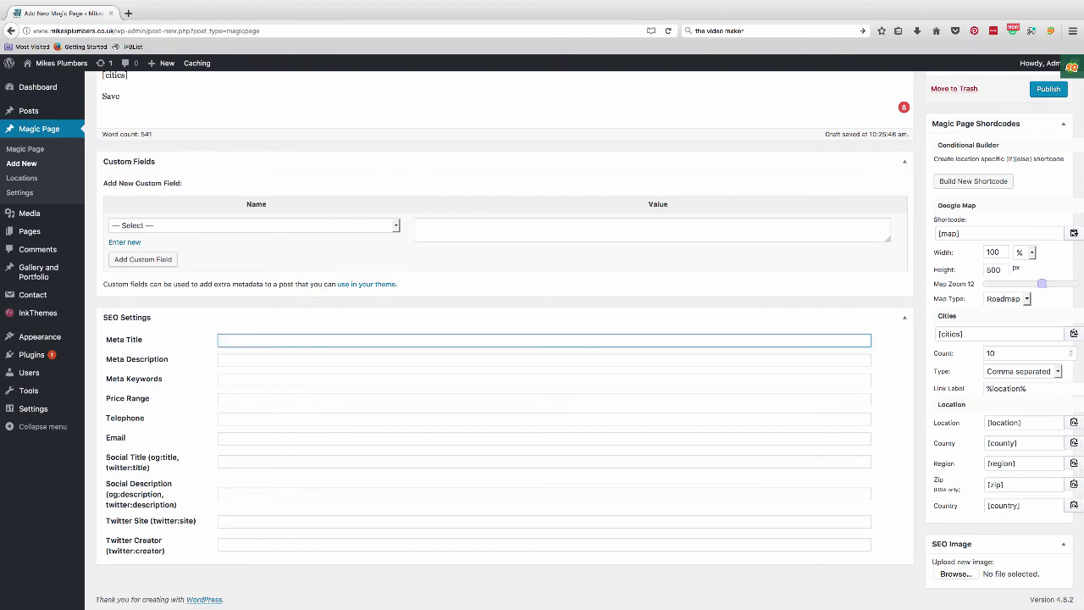
text(Emergency Plumber in [location])
key(Tab)
key(Down)
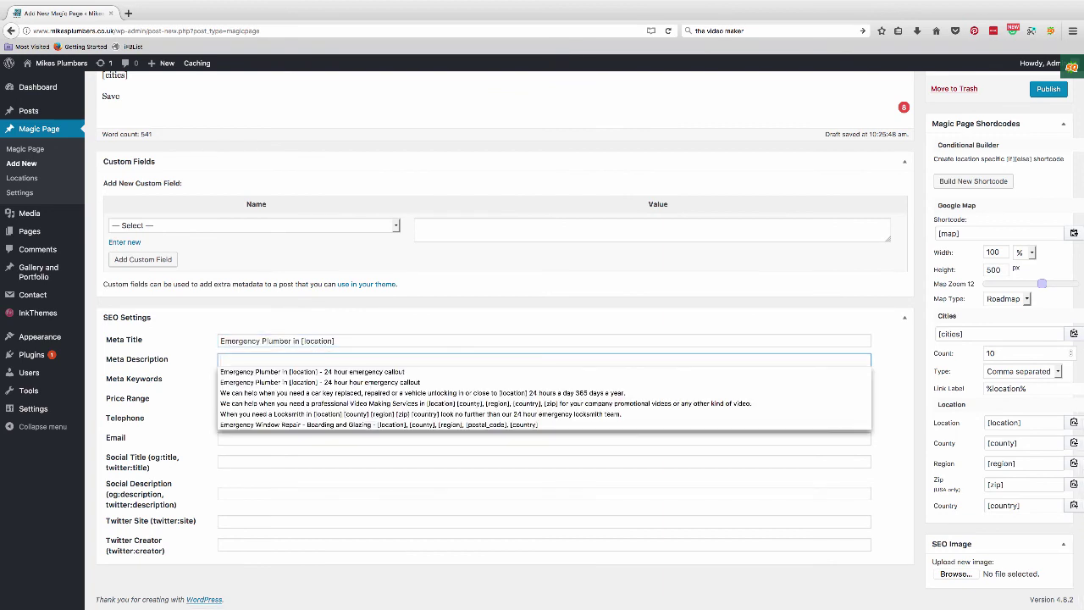
key(Down)
key(Return)
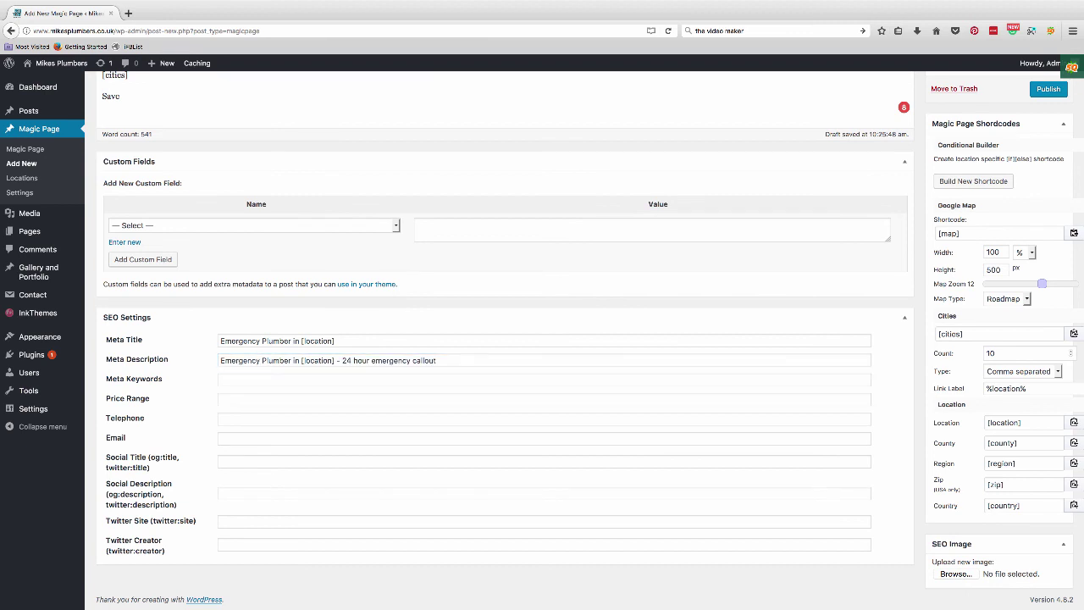
key(Tab)
key(Down)
key(Down)
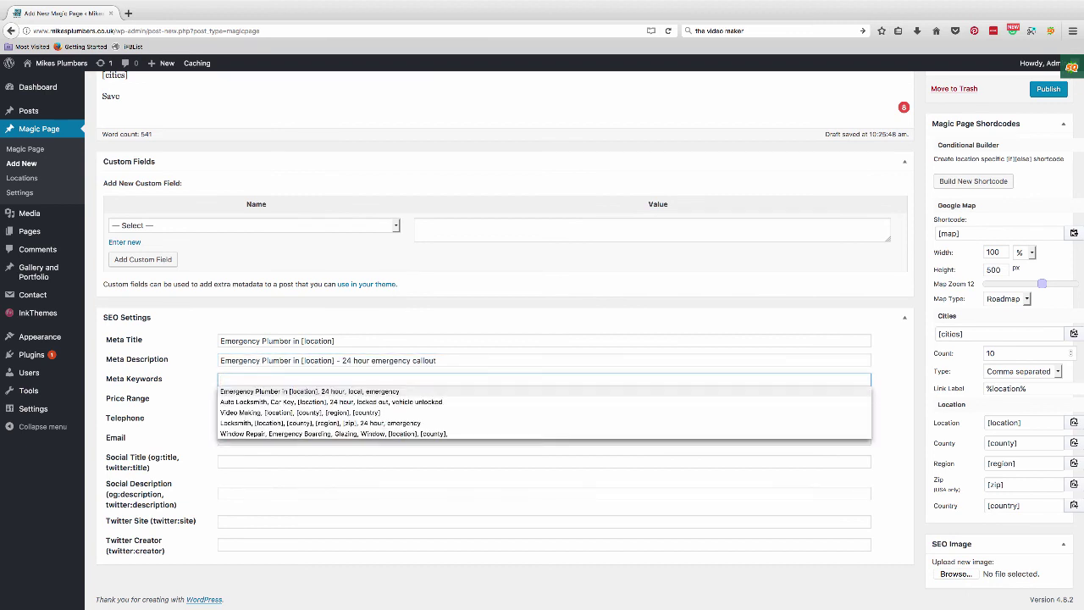
key(Return)
key(Tab)
key(Down)
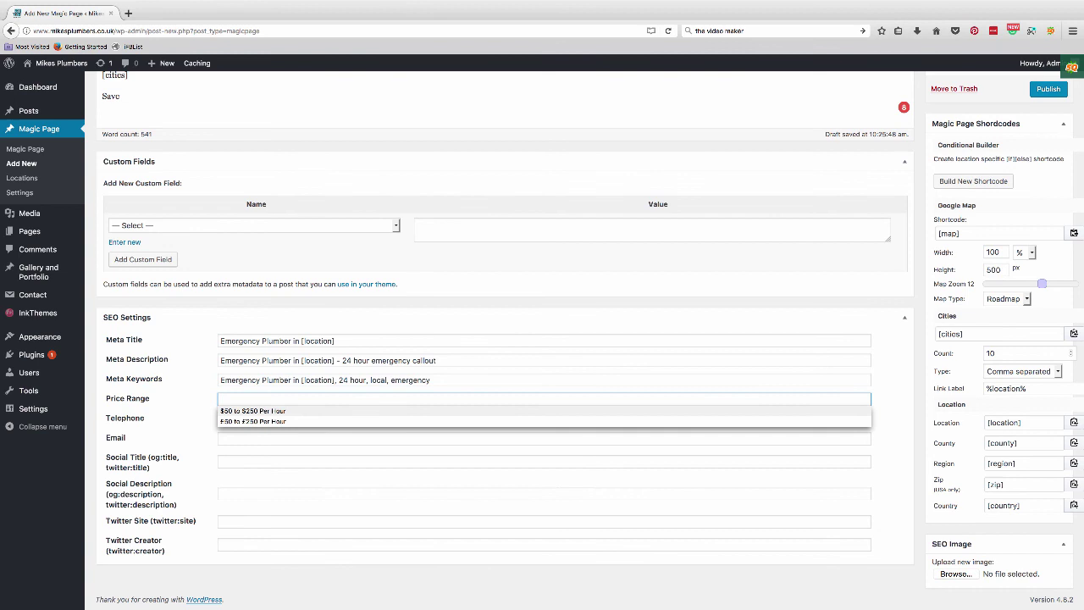
key(Down)
key(Return)
- Fill the telephone and email fields with the saved contact suggestions
key(Tab)
key(Down)
key(Down)
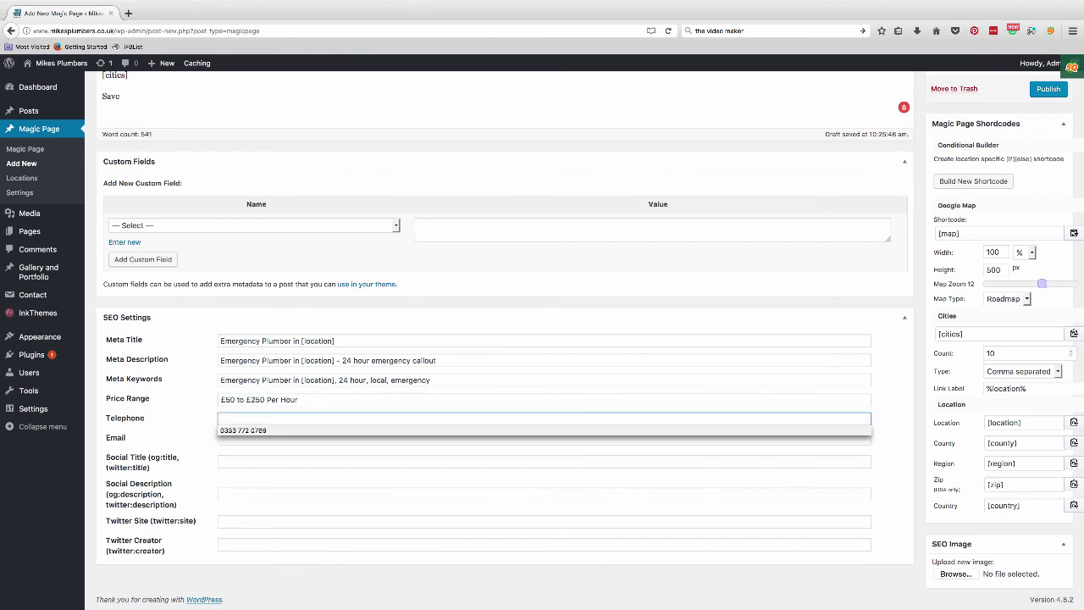
key(Return)
key(Tab)
key(Down)
key(Down)
key(Return)
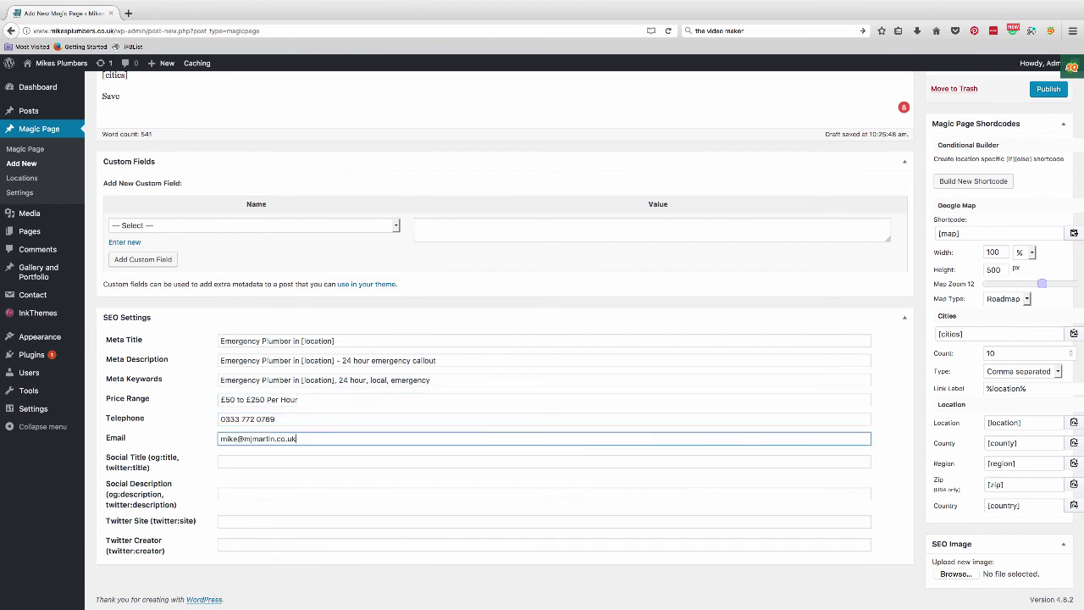
key(Tab)
key(Down)
- Fill the social title and description and saved Twitter handles, then browse for an SEO image
key(Down)
key(Return)
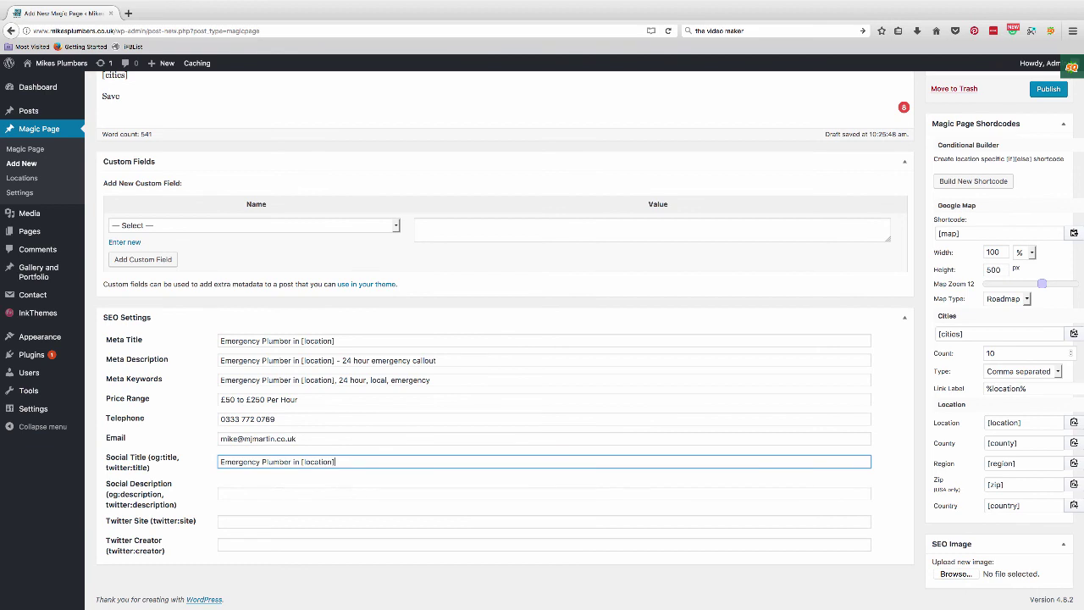
key(Tab)
key(Down)
key(Down)
key(Return)
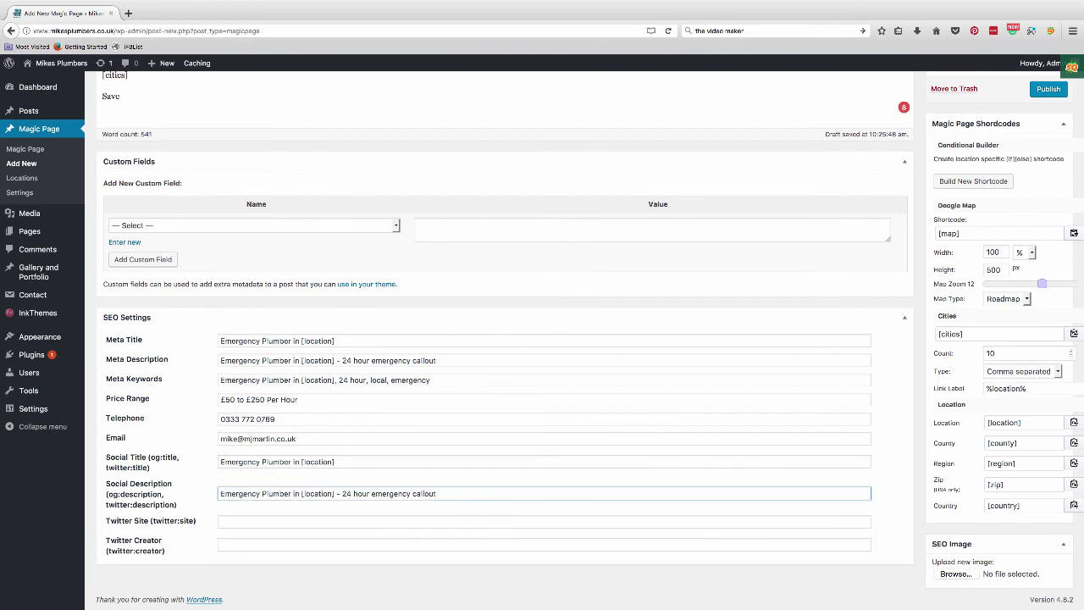
key(Tab)
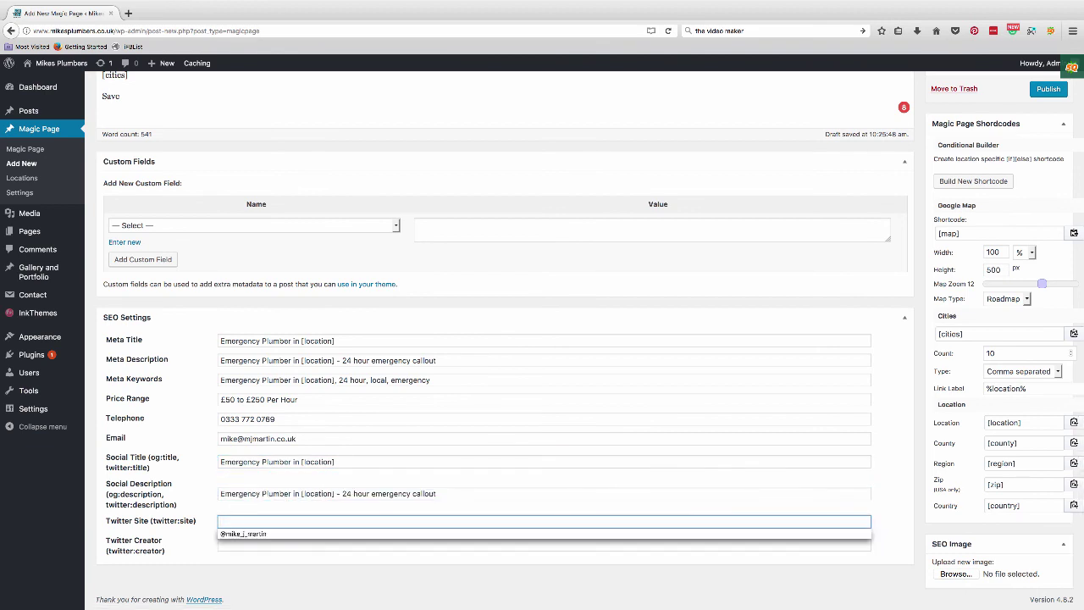
key(Down)
key(Return)
key(Tab)
key(Down)
key(Down)
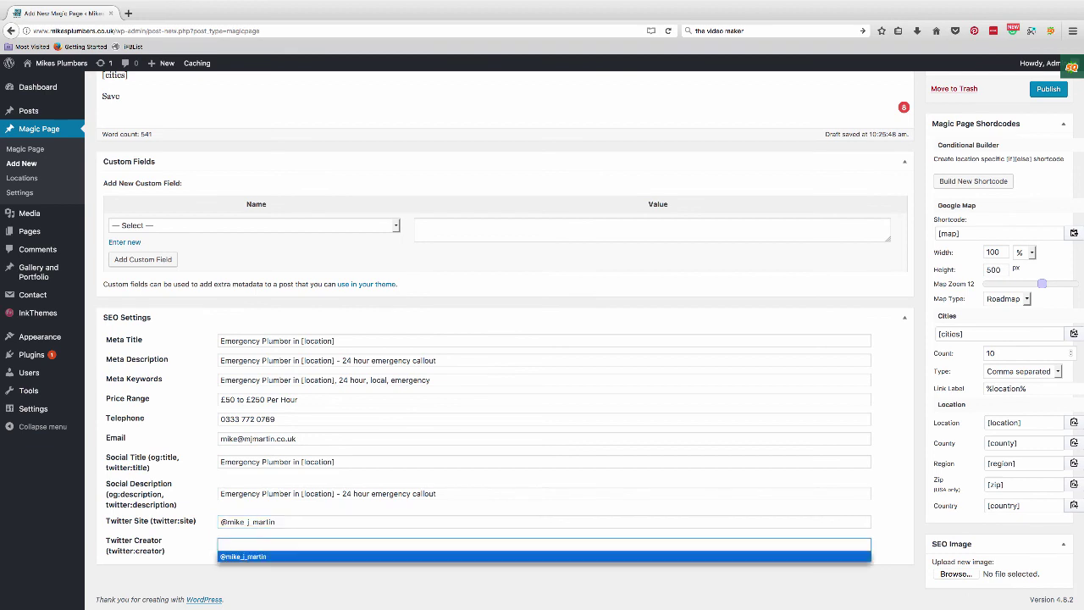
key(Return)
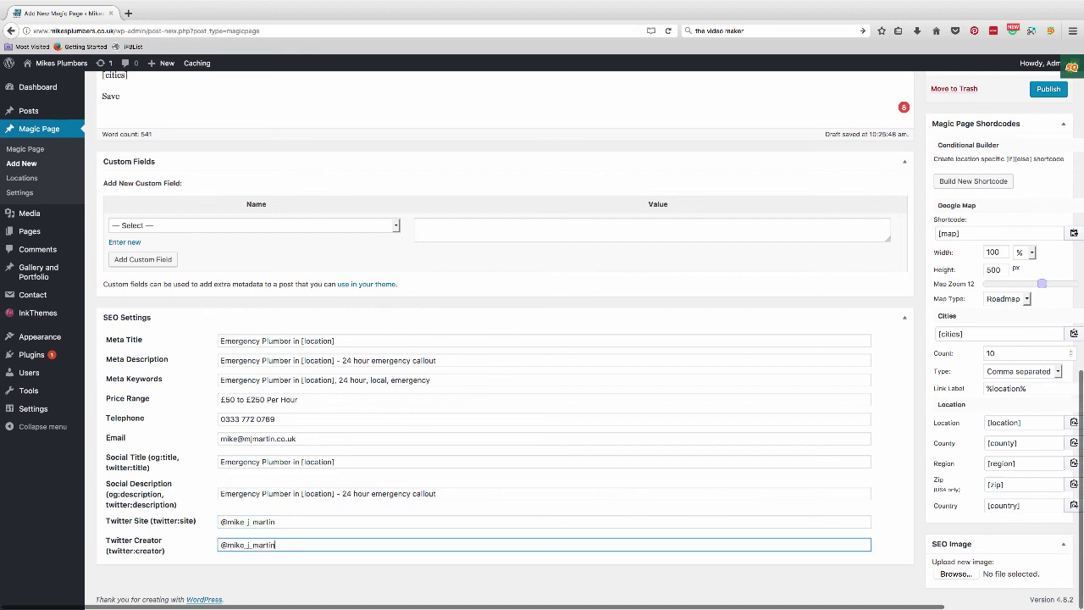
key(Tab)
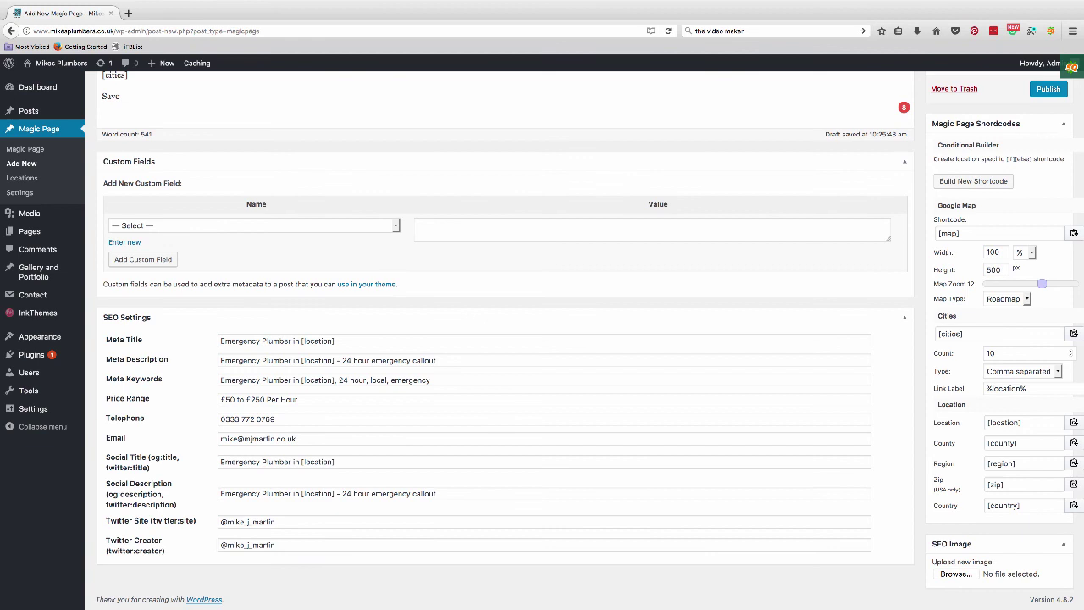
key(space)
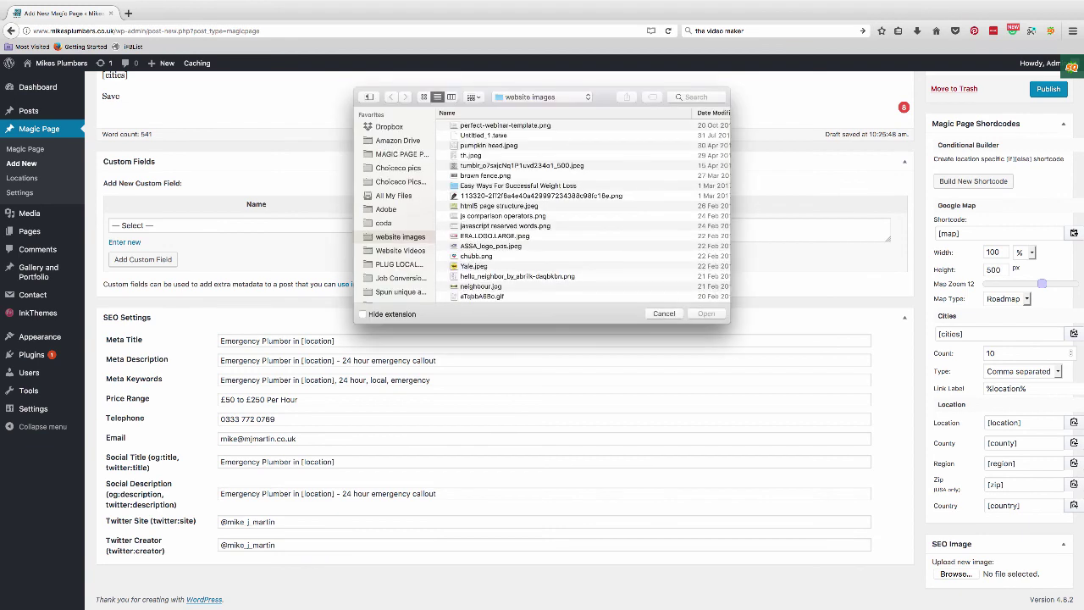
text(b)
- Attach brown fence.png as the Magic Page's SEO image
key(Return)
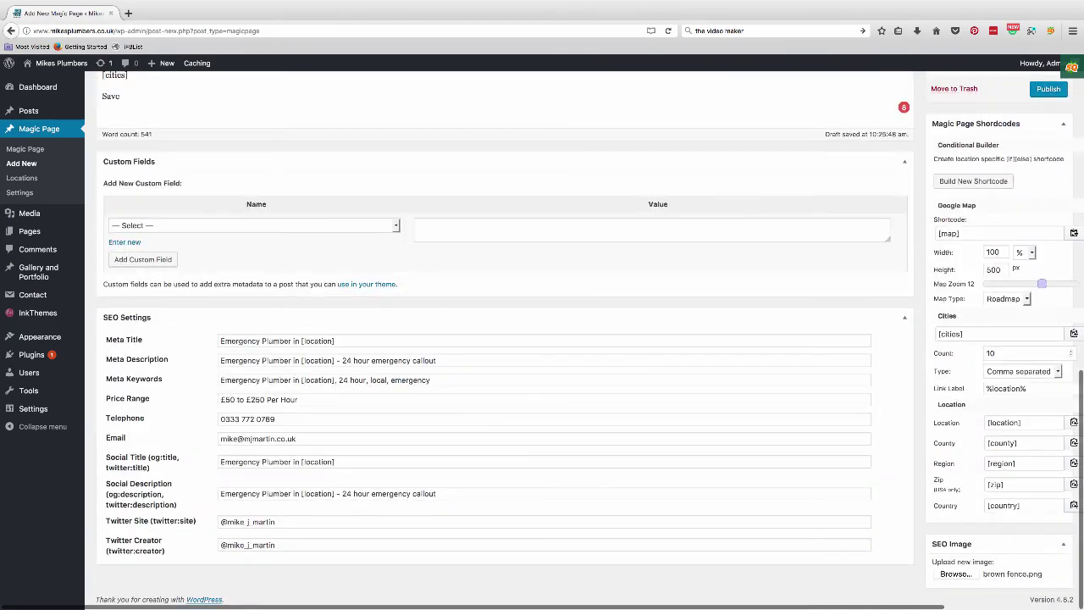
scroll(500, 339, up, 15)
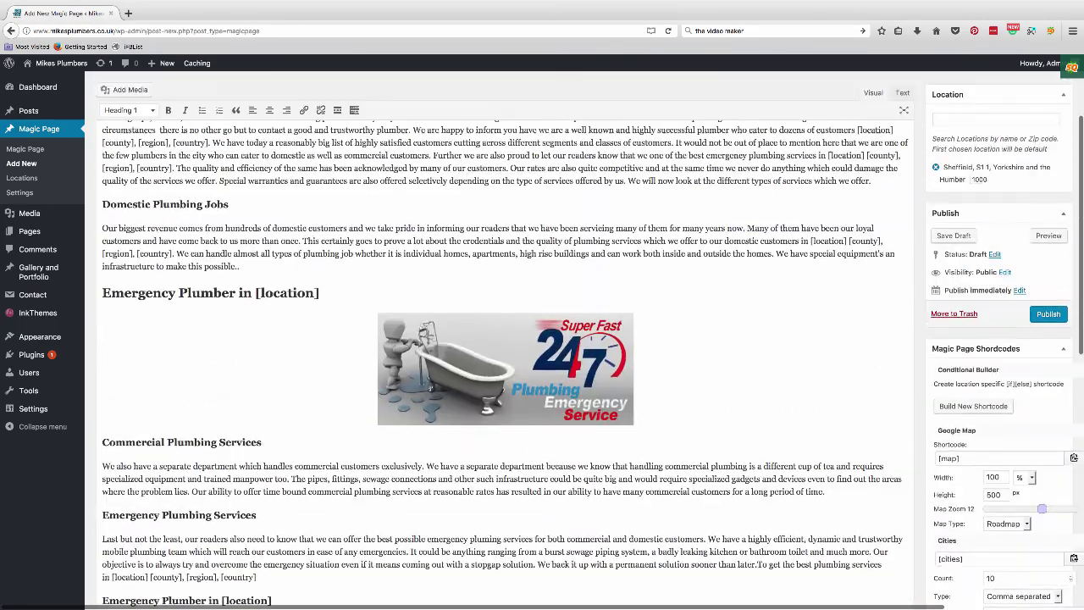
scroll(500, 339, up, 1)
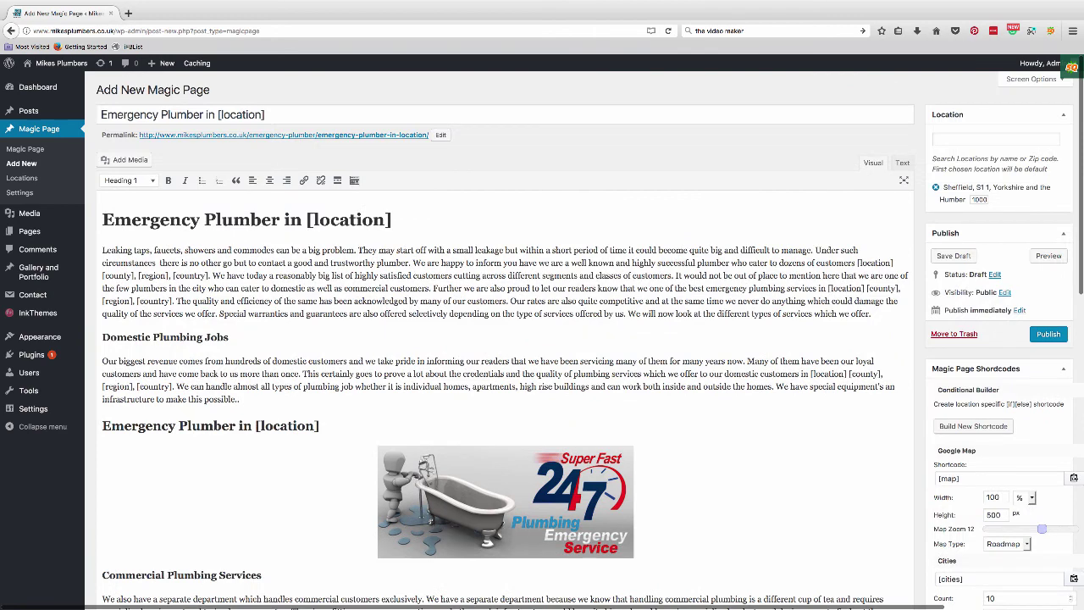
- Publish the Emergency Plumber in [location] Magic Page from the Publish box
click(1049, 334)
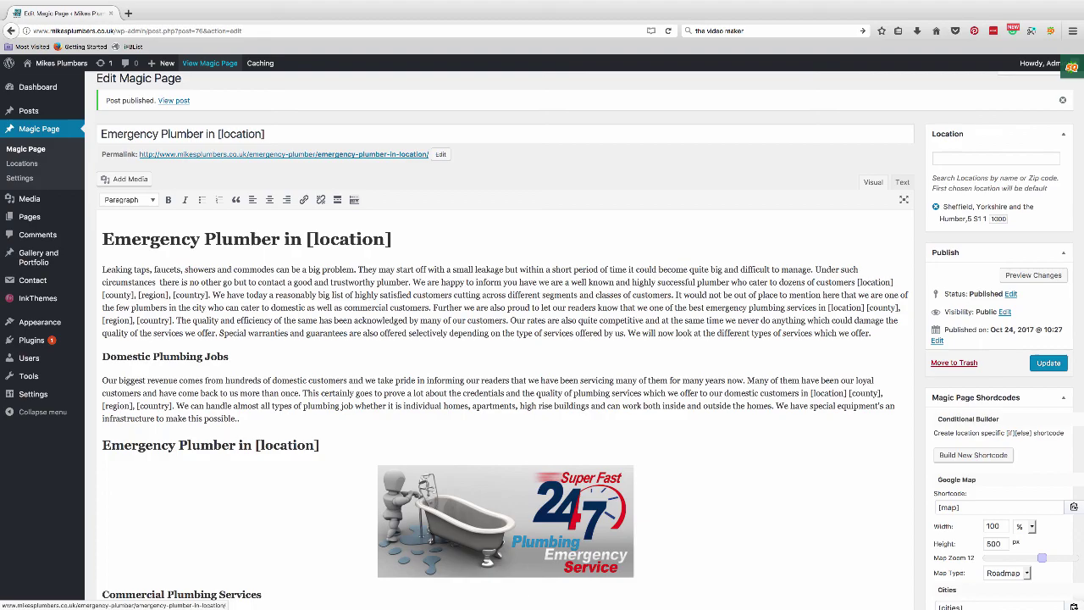
- View the published page, open Services > Sheffield, then follow its Upperthorpe area link
click(209, 62)
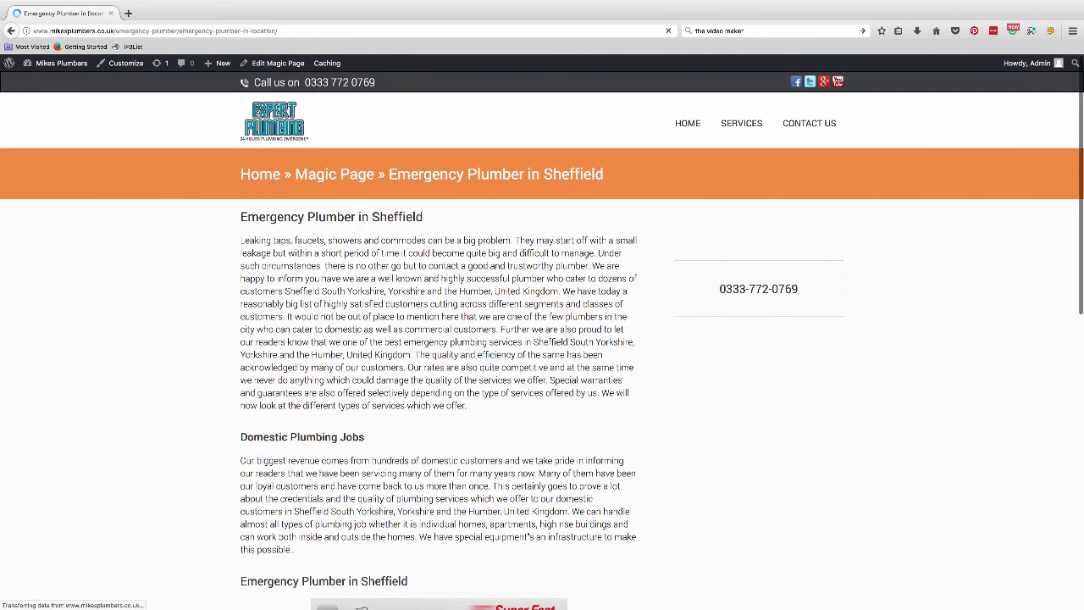
scroll(438, 339, down, 10)
scroll(438, 339, down, 3)
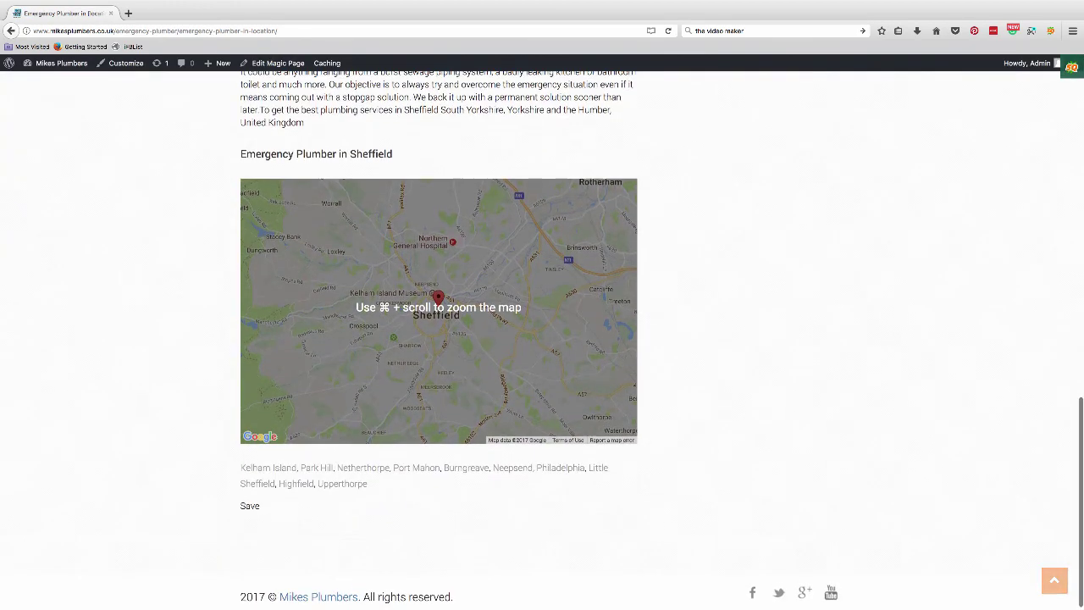
scroll(438, 338, up, 7)
scroll(438, 339, up, 3)
scroll(438, 339, up, 1)
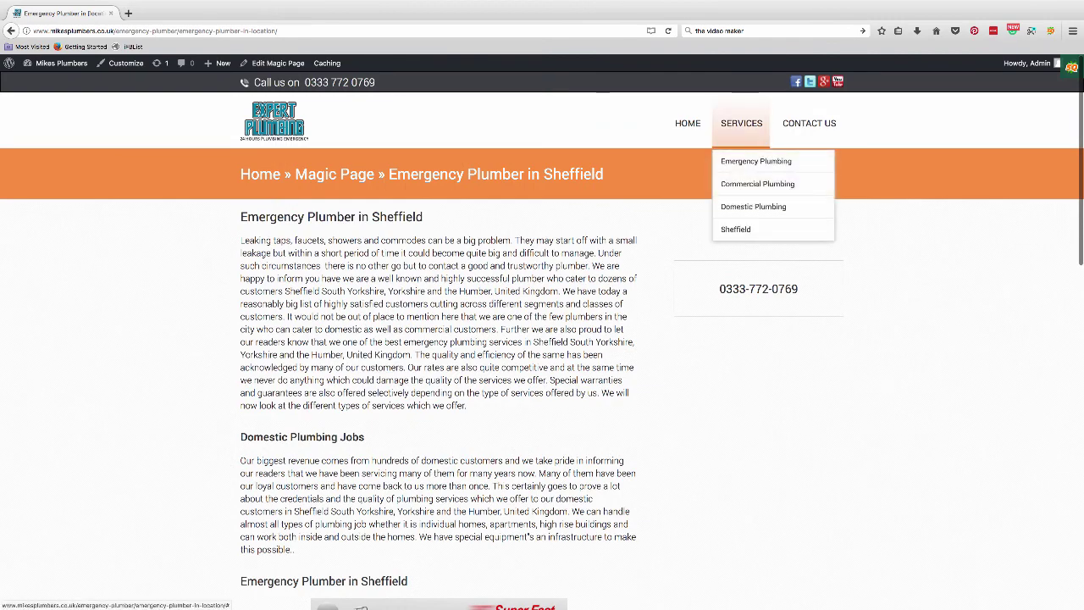
click(735, 228)
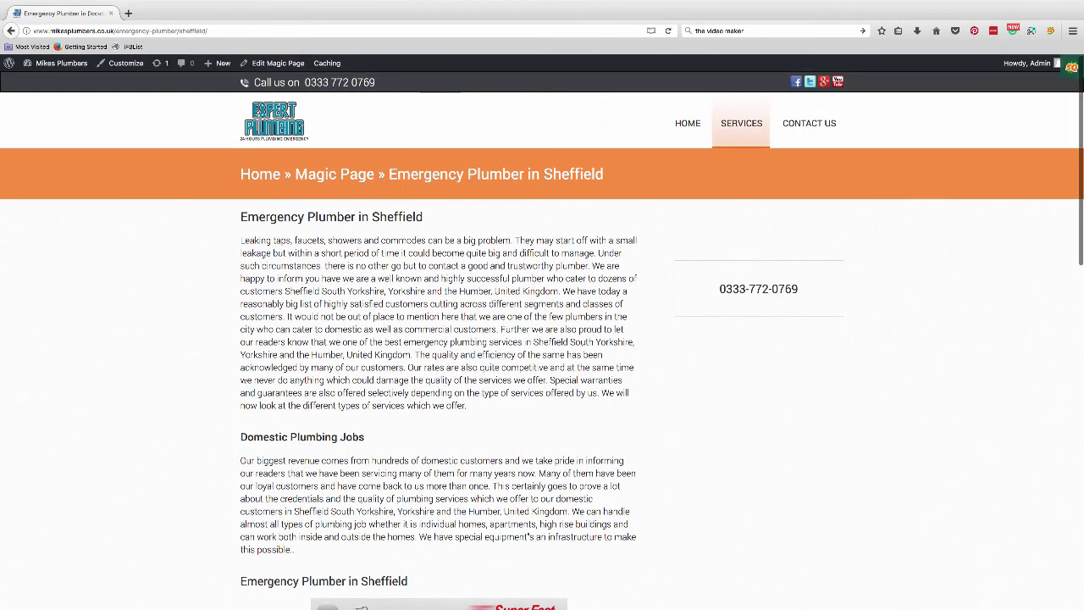
scroll(542, 339, down, 3)
scroll(542, 339, down, 4)
scroll(542, 338, down, 1)
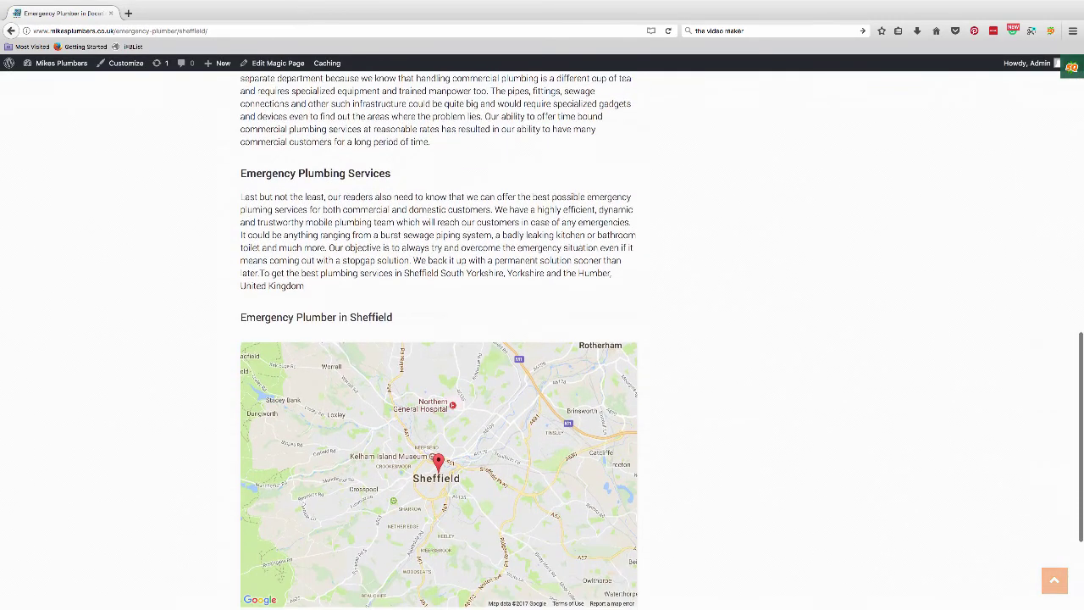
scroll(393, 438, down, 2)
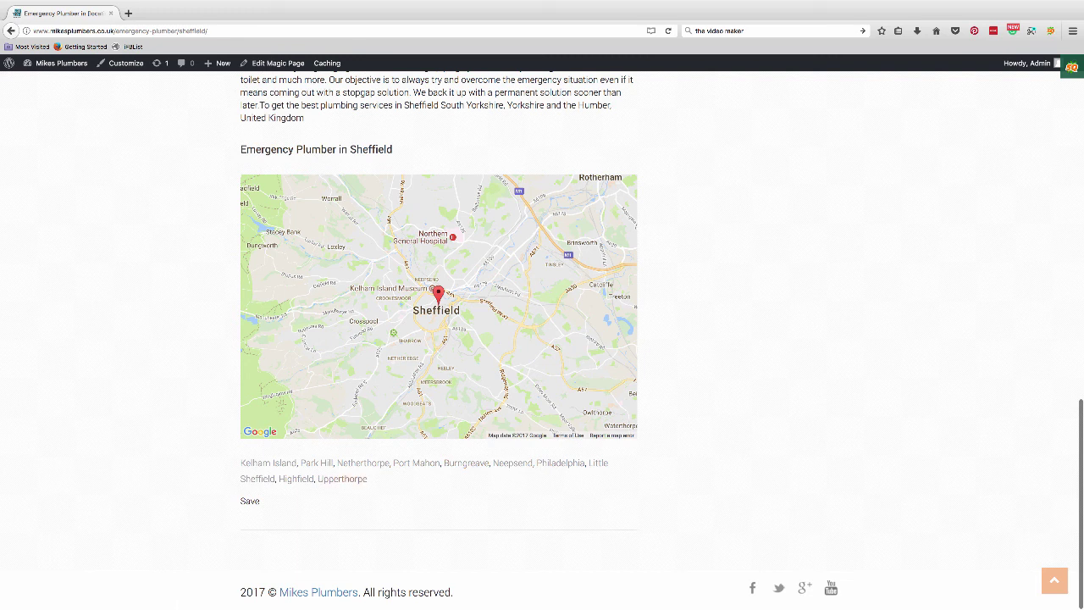
click(342, 479)
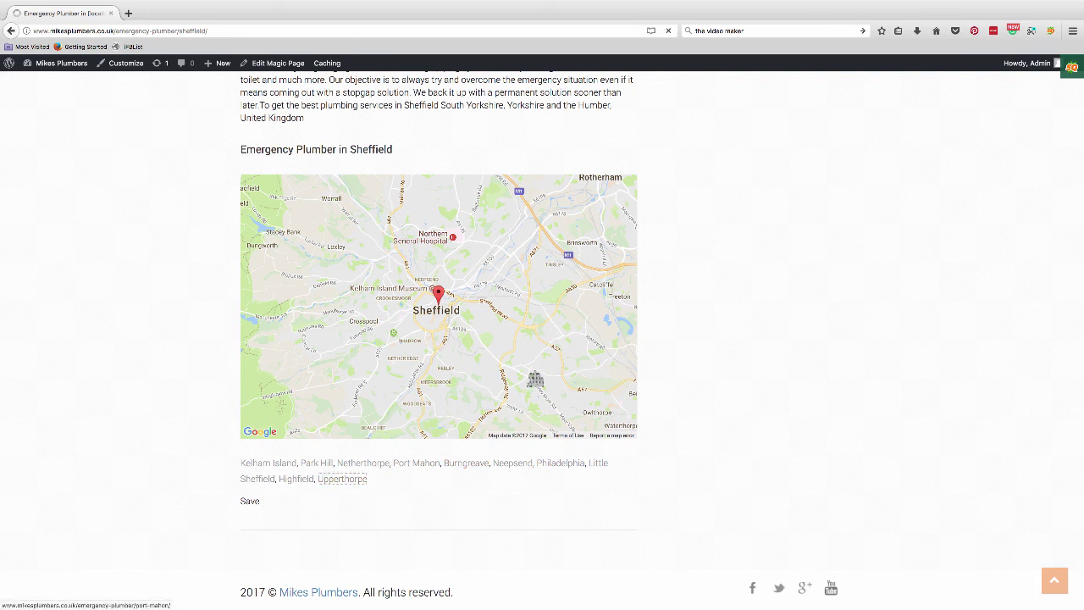
scroll(542, 338, down, 3)
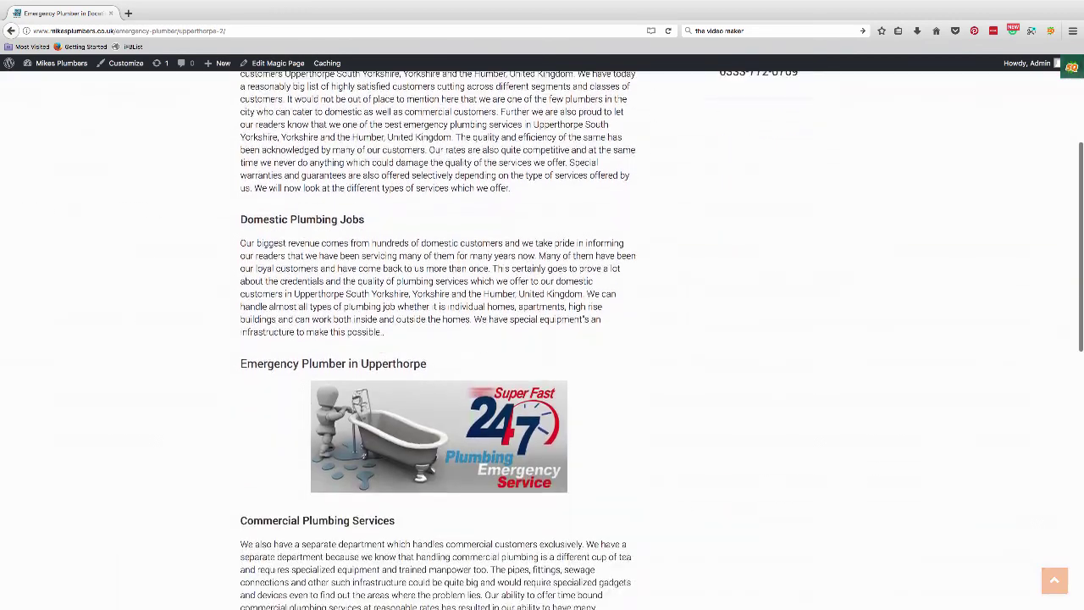
scroll(542, 339, down, 2)
scroll(542, 339, down, 3)
scroll(543, 339, down, 1)
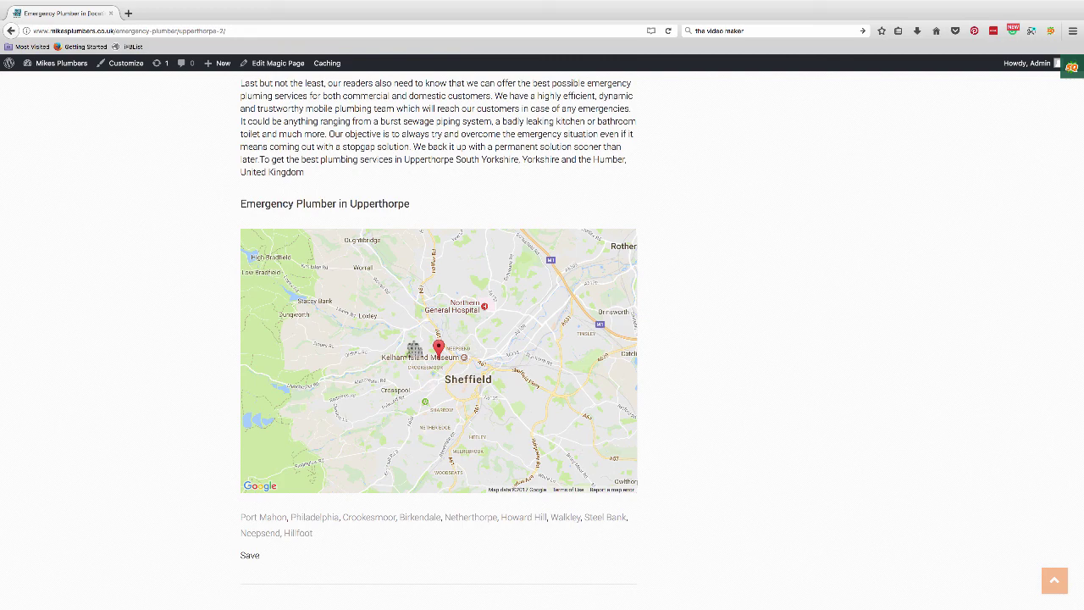
key(Home)
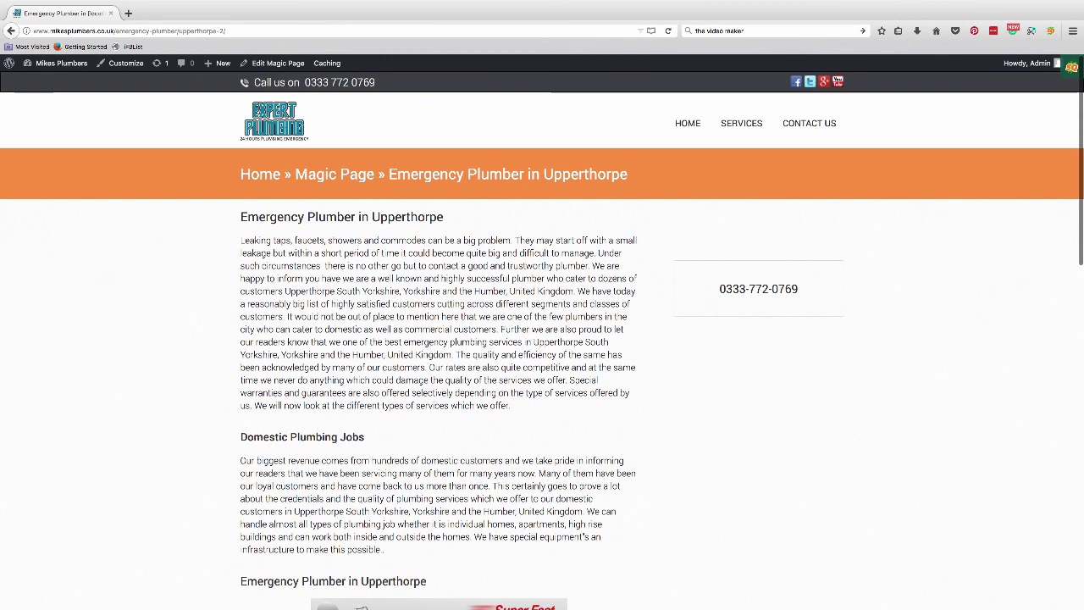
- Load the Glasgow page by replacing the address slug with glasgow/
drag(177, 30, 225, 31)
text(gl)
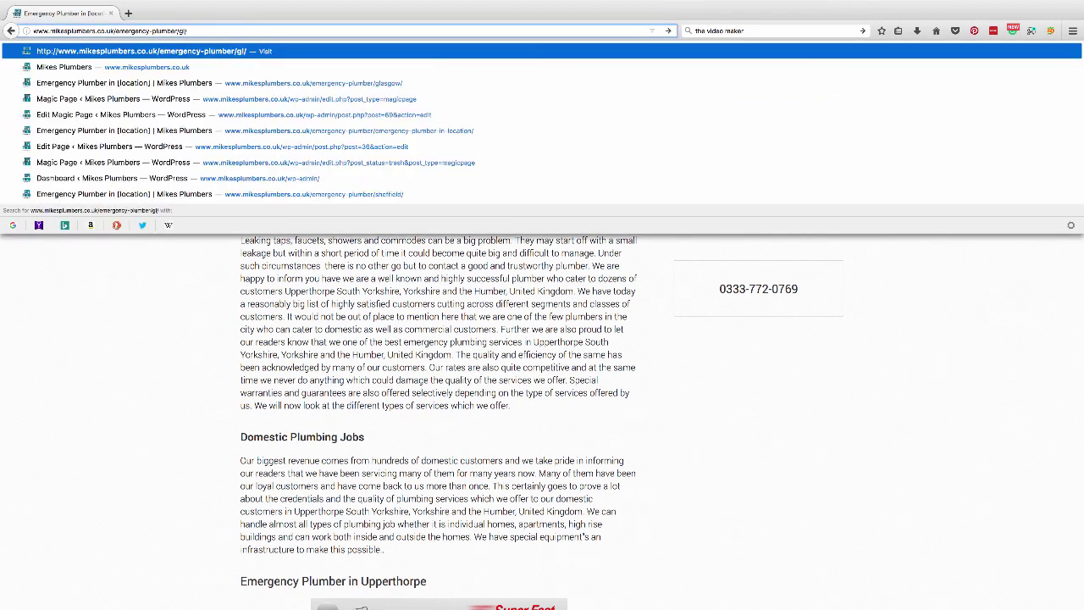
text(asgow/)
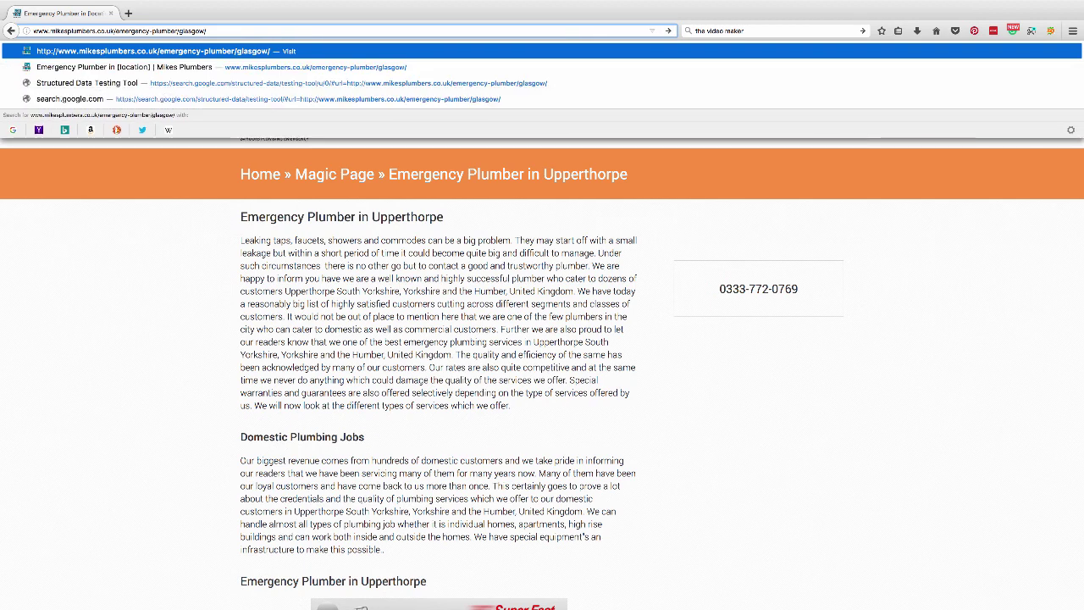
key(Return)
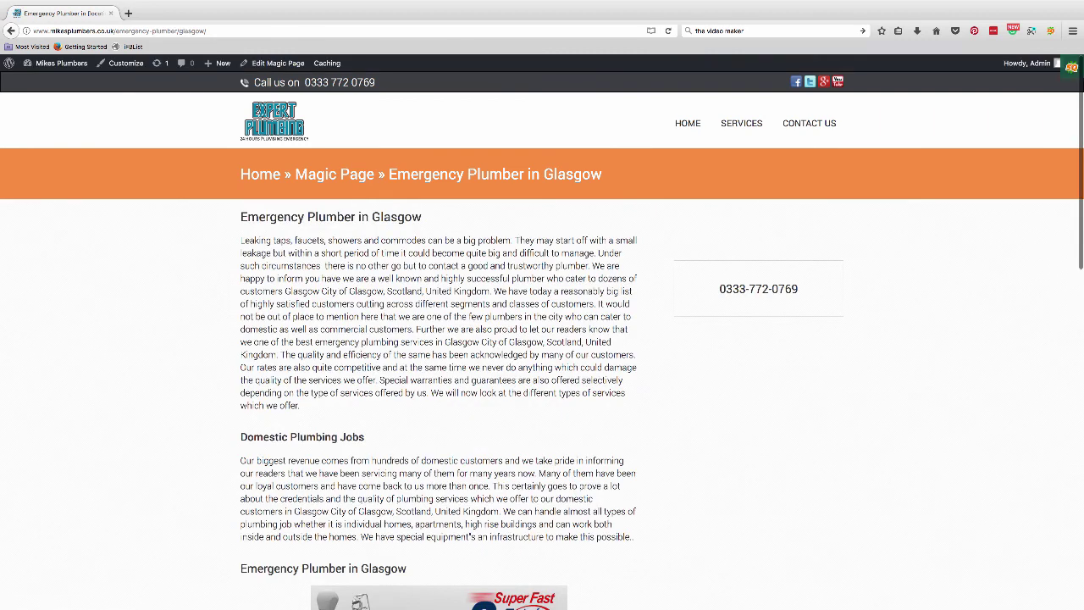
scroll(542, 339, down, 5)
scroll(542, 339, down, 4)
scroll(543, 339, down, 7)
scroll(543, 338, down, 2)
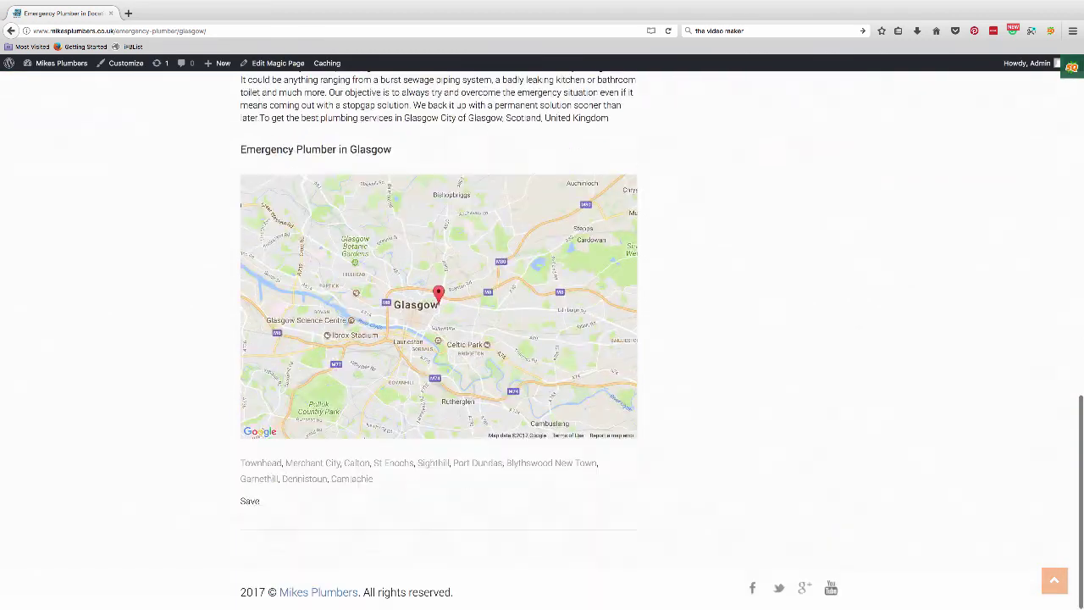
scroll(542, 339, up, 1)
scroll(542, 339, up, 10)
scroll(542, 339, up, 2)
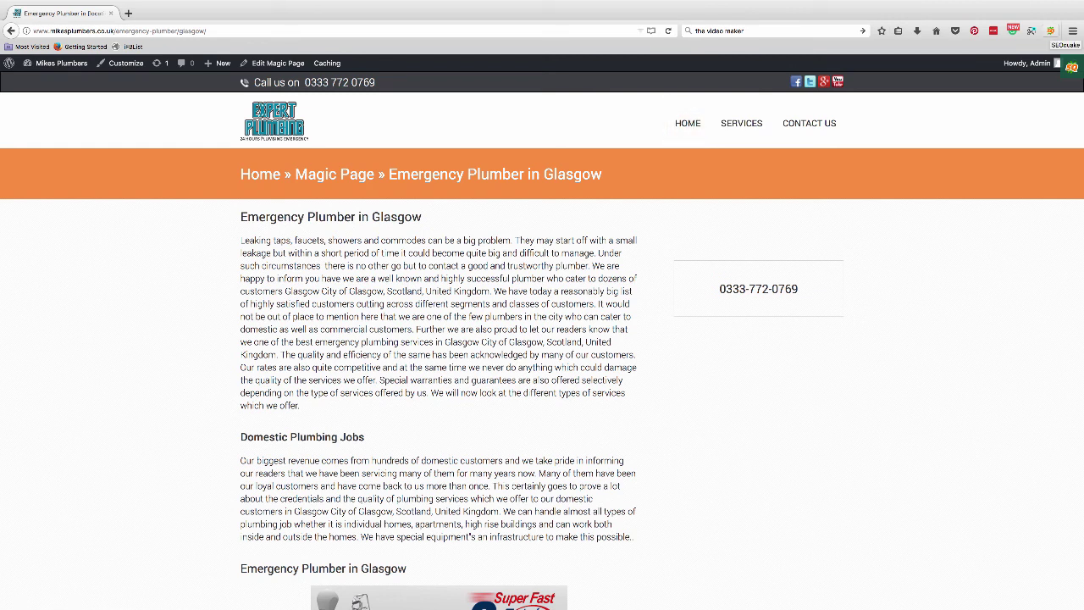
- Run SEOquake's full page audit on the Glasgow page, then return to the Glasgow tab
click(1050, 31)
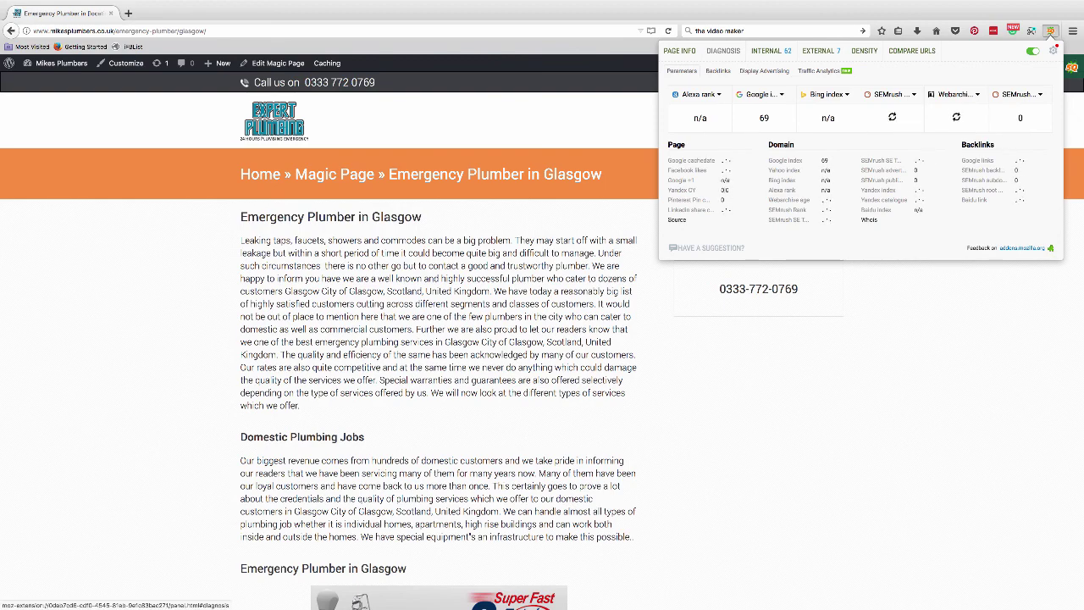
click(723, 51)
scroll(542, 339, down, 5)
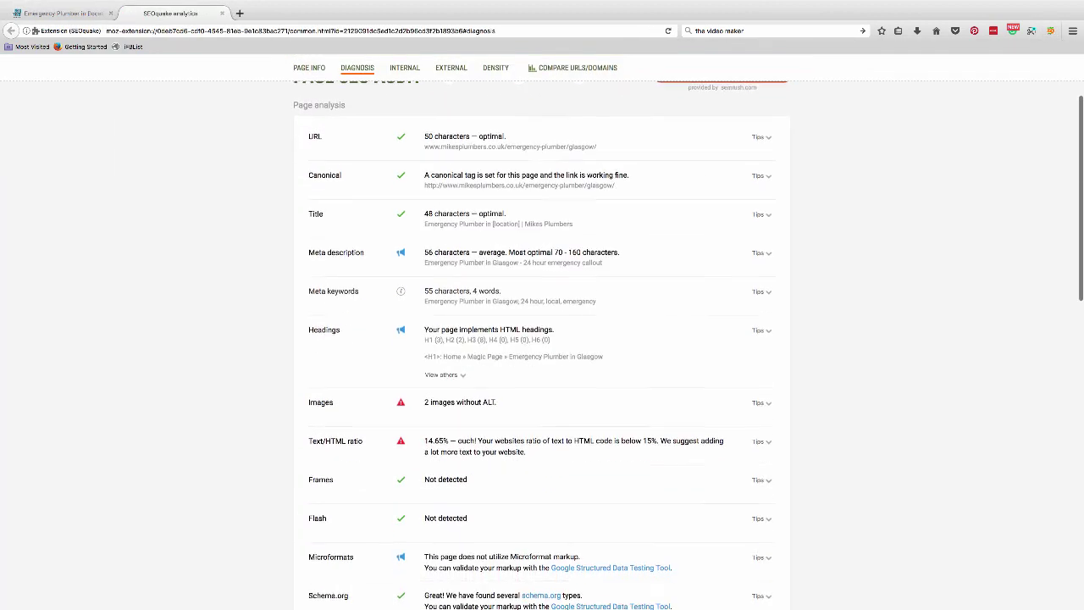
scroll(543, 338, down, 3)
scroll(542, 339, down, 5)
scroll(543, 339, down, 3)
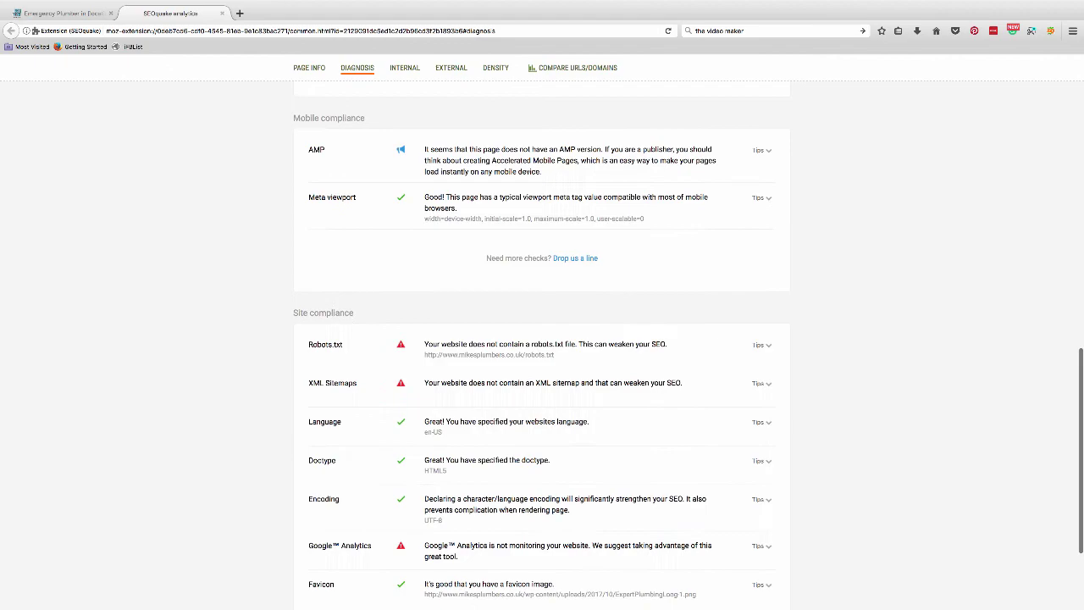
scroll(542, 339, down, 2)
scroll(542, 339, down, 1)
scroll(542, 339, up, 4)
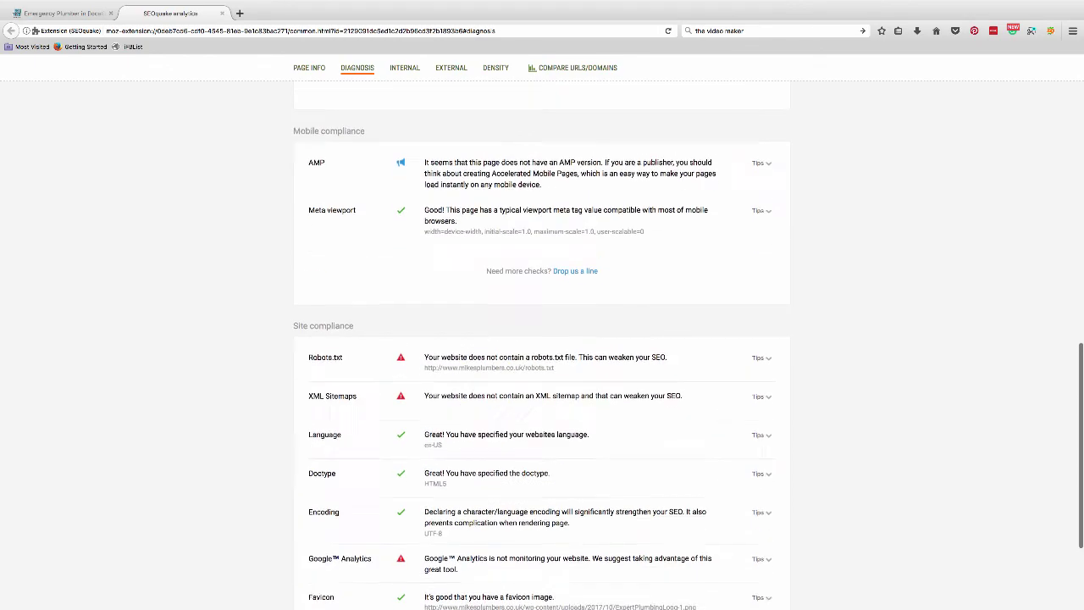
scroll(542, 339, up, 1)
scroll(542, 339, up, 3)
scroll(542, 338, up, 2)
scroll(542, 338, up, 3)
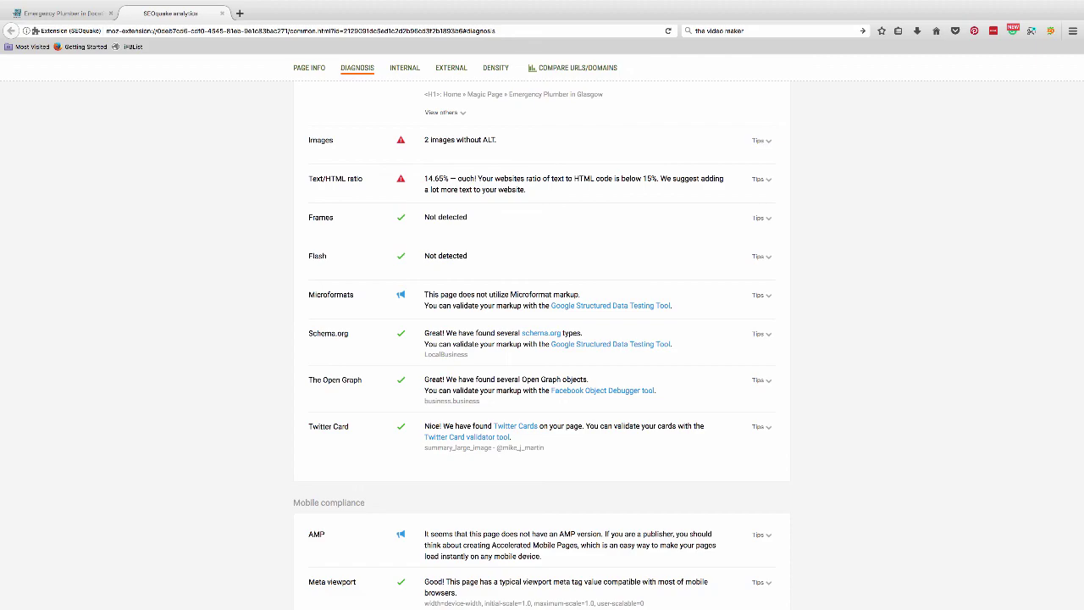
scroll(542, 339, up, 5)
scroll(542, 339, up, 2)
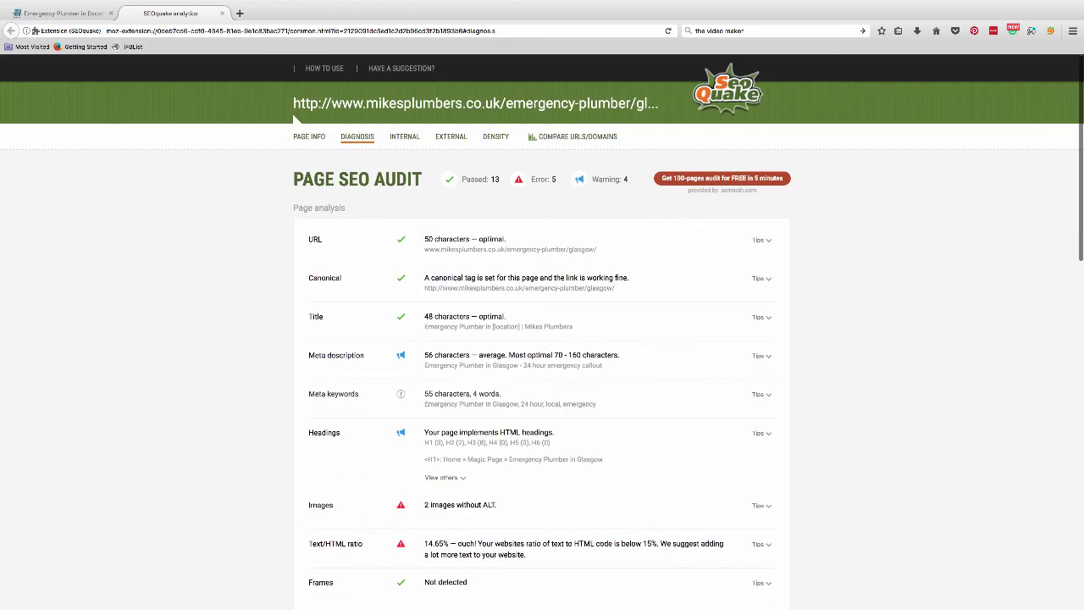
scroll(542, 339, down, 2)
scroll(542, 338, down, 2)
scroll(542, 339, down, 2)
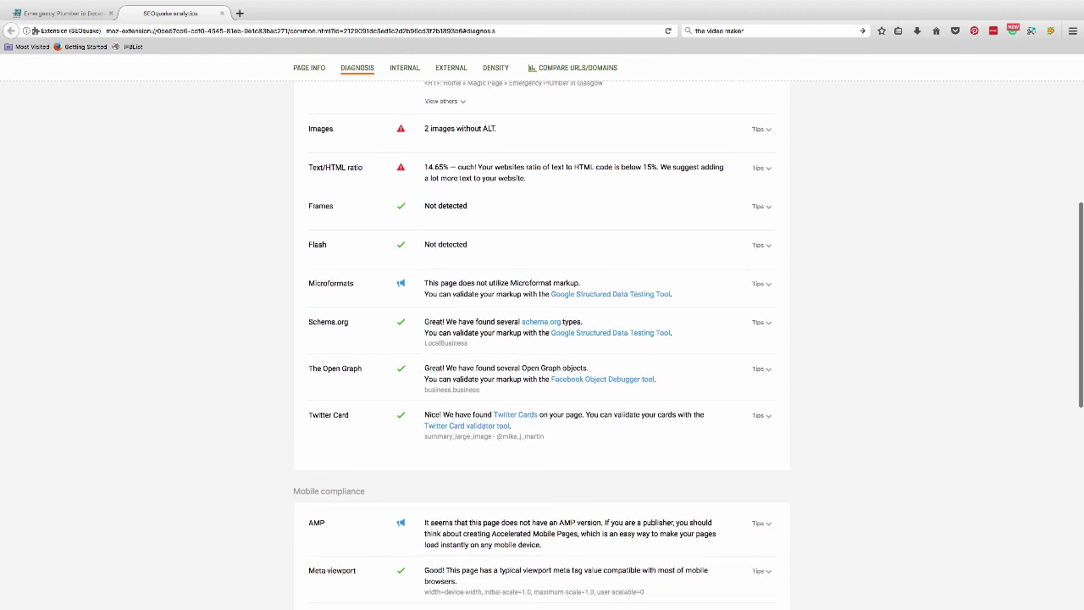
key(ctrl+Page_Up)
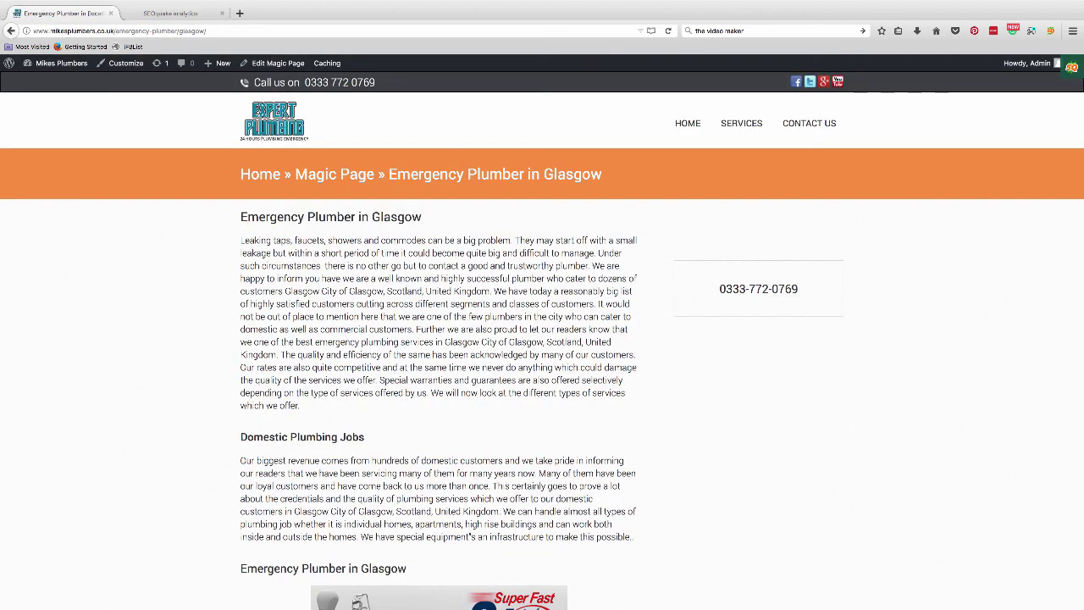
- Review the Magic Page's SEO Settings via Edit Magic Page, then switch to SEOquake's report
click(278, 63)
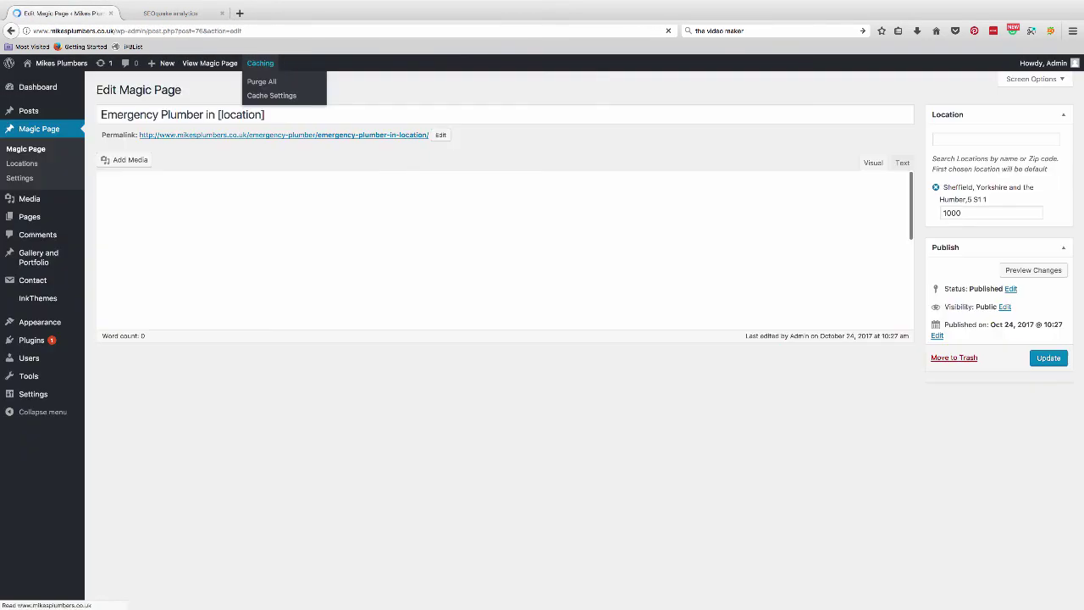
scroll(542, 339, down, 1)
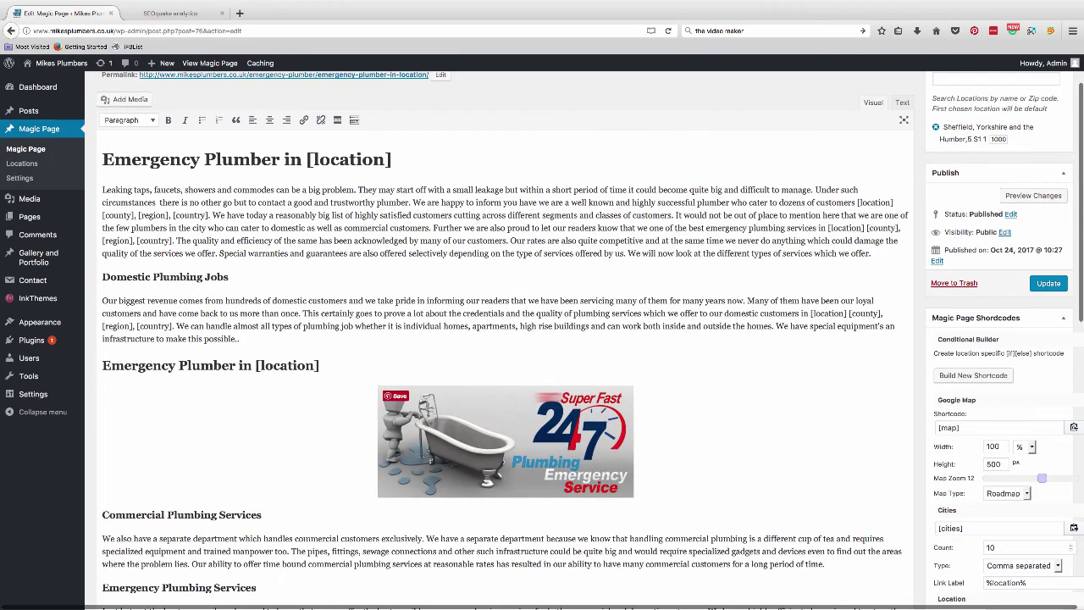
scroll(542, 339, down, 4)
scroll(500, 339, down, 5)
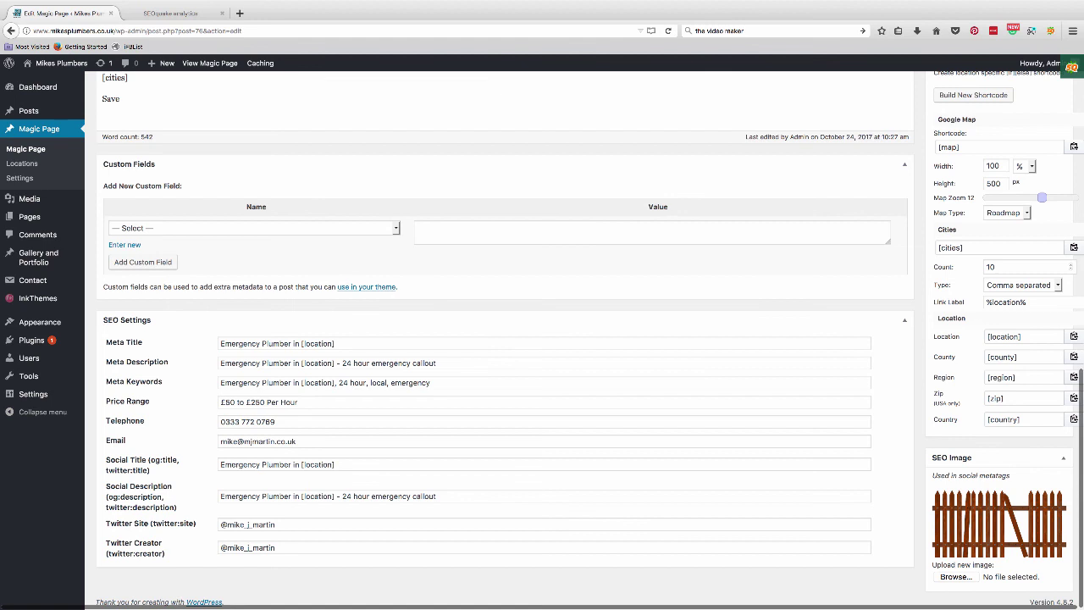
key(ctrl+Tab)
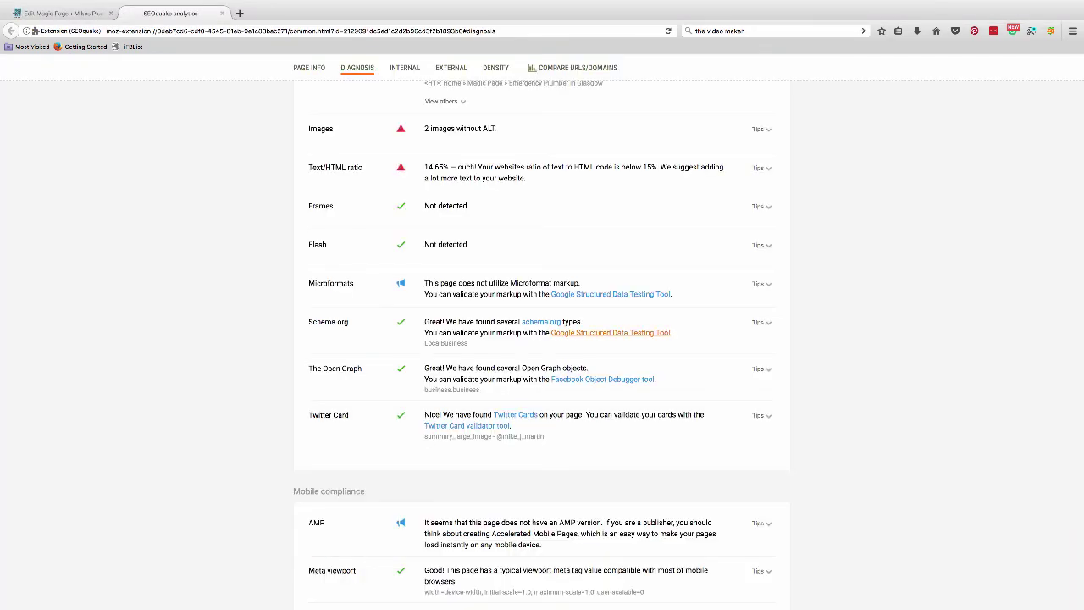
click(610, 332)
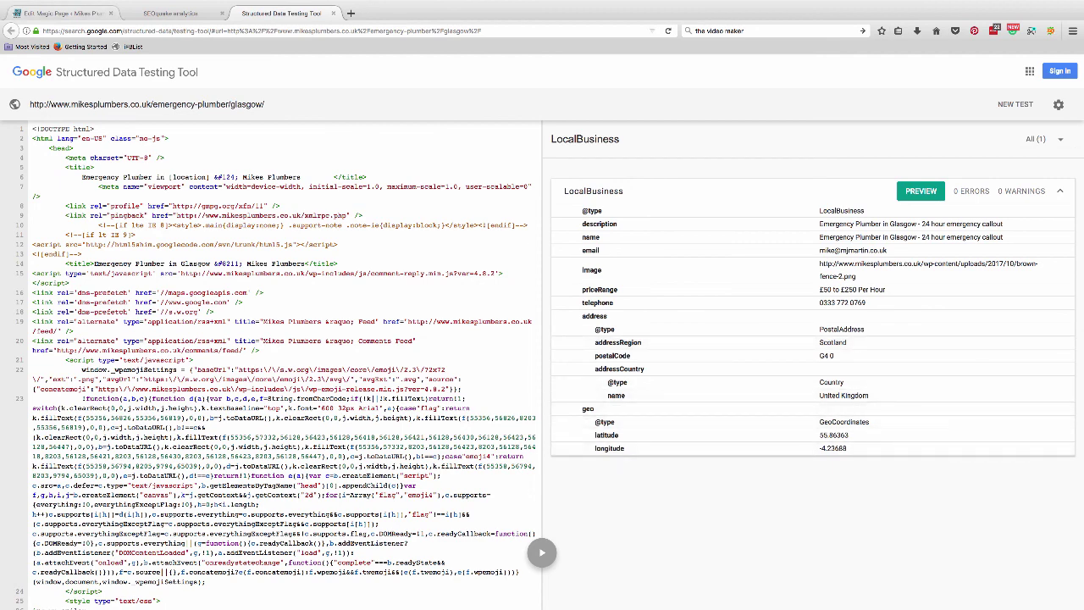
- Close the test results and open the live Emergency Plumber in Sheffield page
click(333, 13)
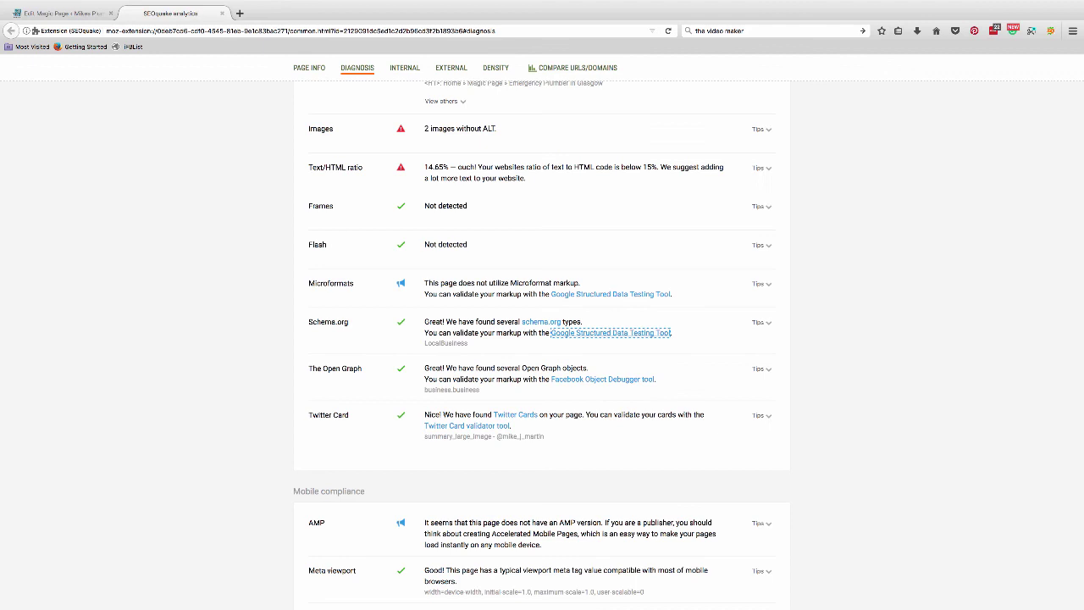
click(63, 12)
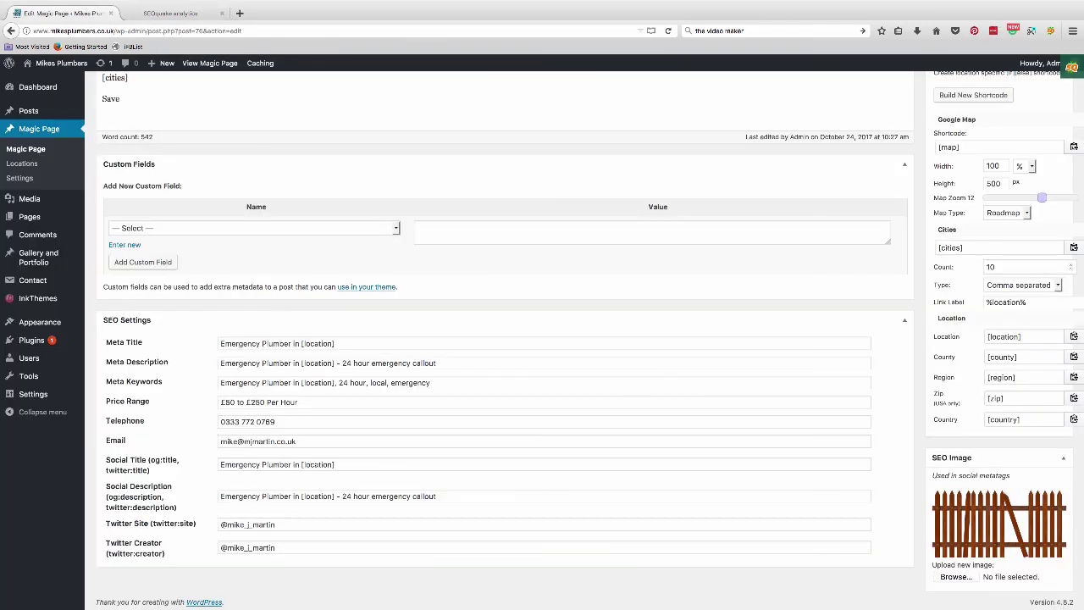
click(209, 63)
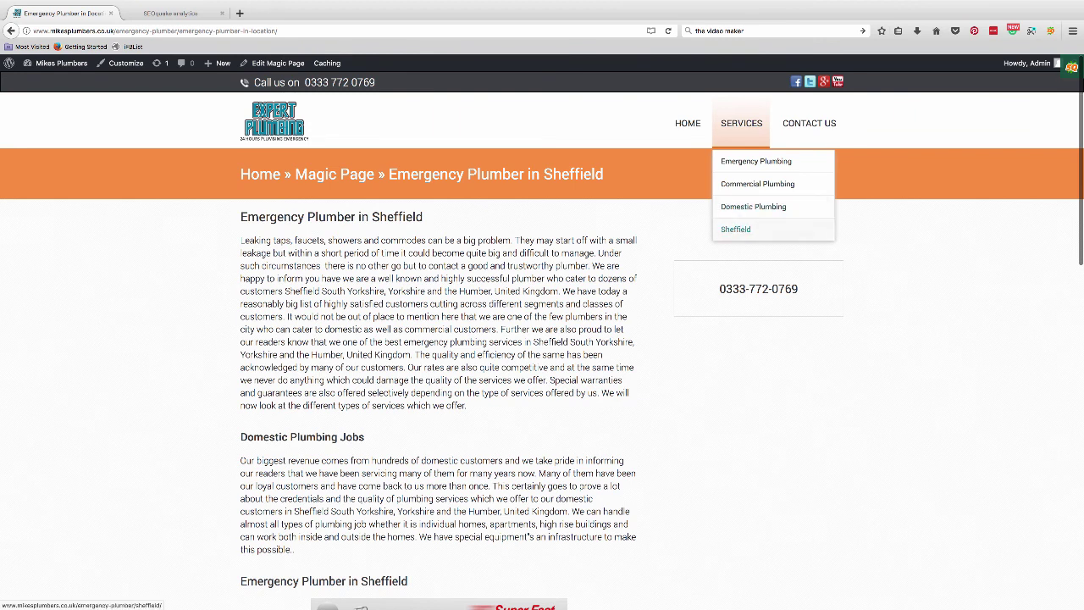
click(735, 229)
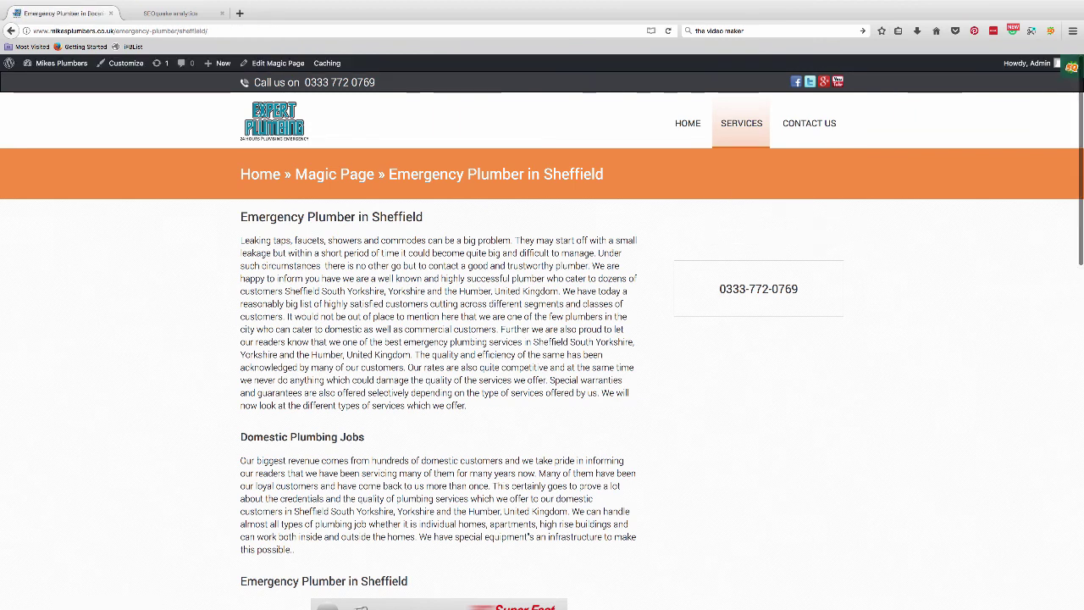
mouse_move(218, 62)
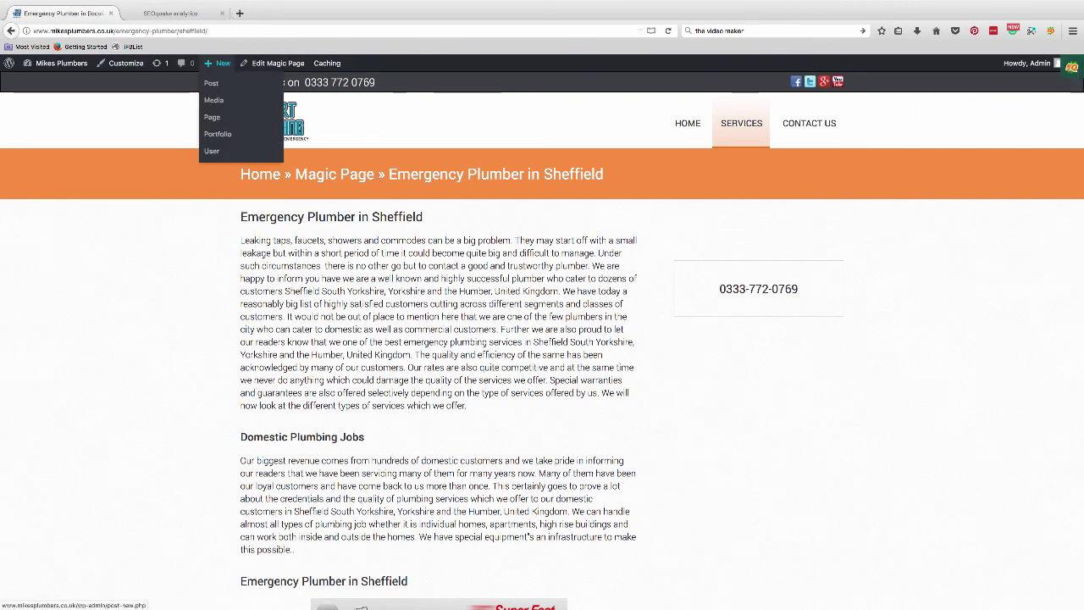
- Run SEOquake's full report on Sheffield and test it in Google's Structured Data Testing Tool
click(1051, 30)
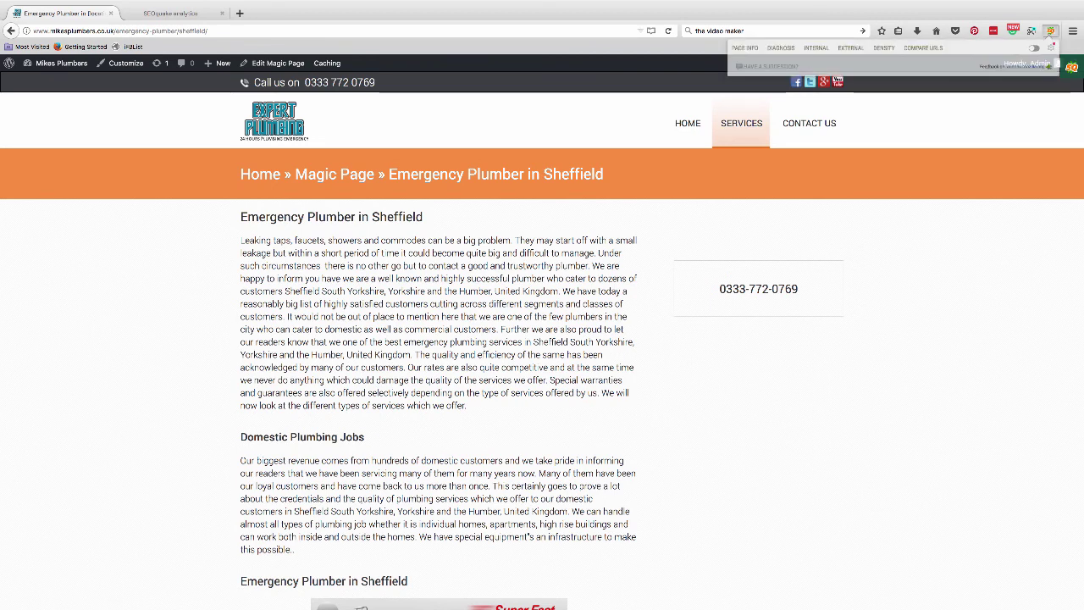
click(746, 47)
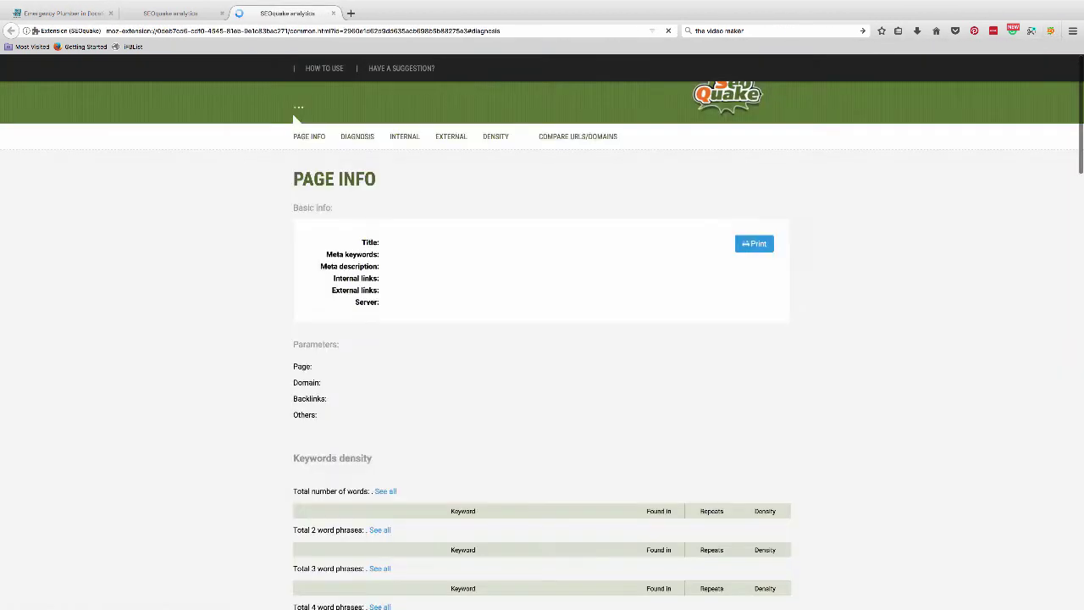
scroll(295, 119, down, 1)
scroll(296, 118, down, 5)
scroll(295, 118, down, 2)
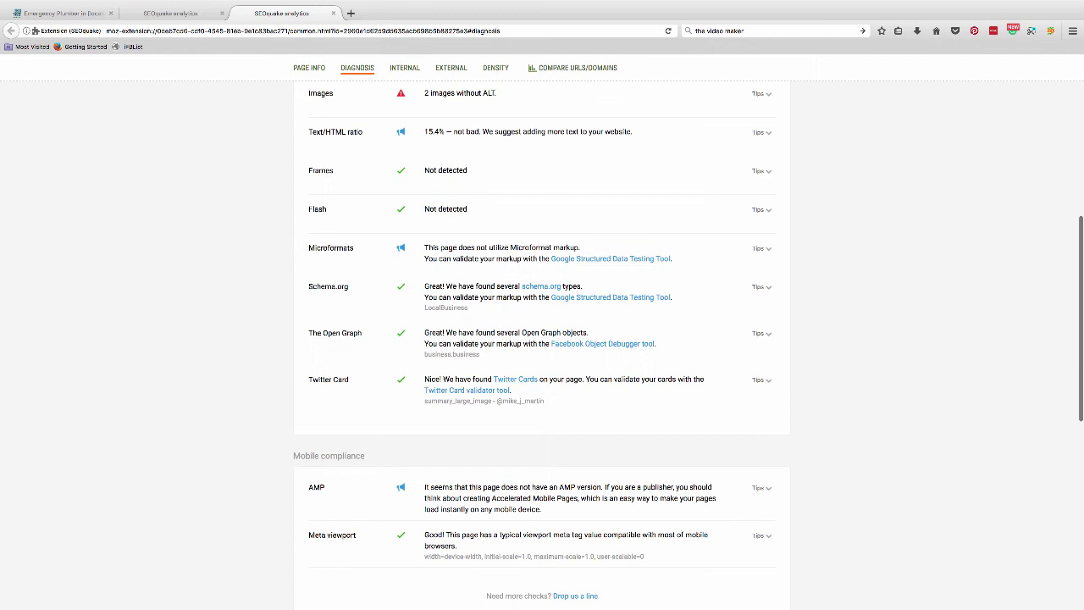
click(610, 297)
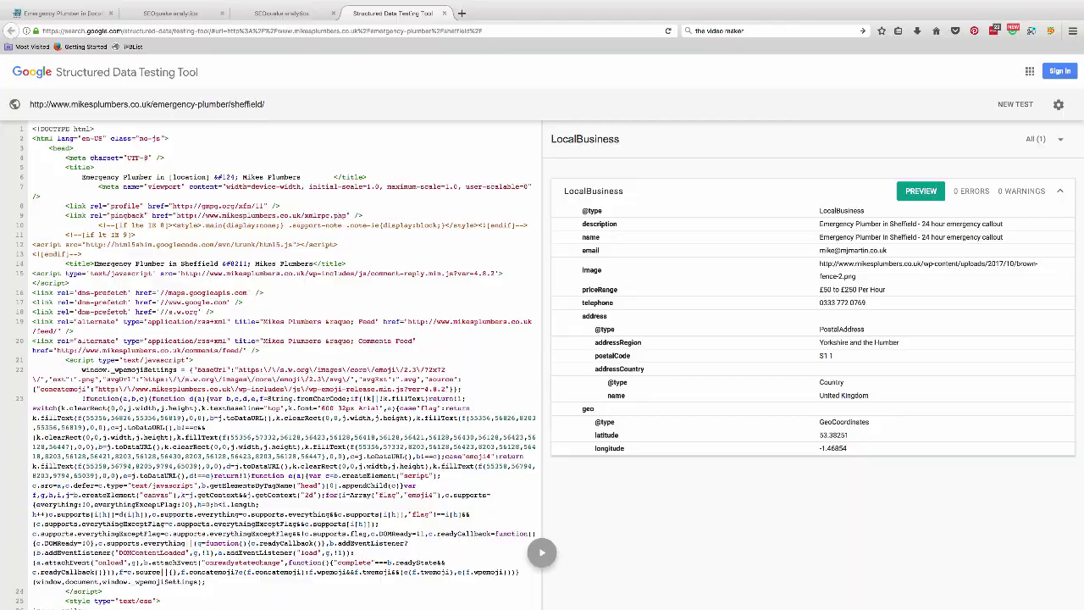
scroll(279, 364, down, 2)
scroll(280, 365, down, 5)
scroll(279, 365, down, 5)
scroll(279, 364, up, 4)
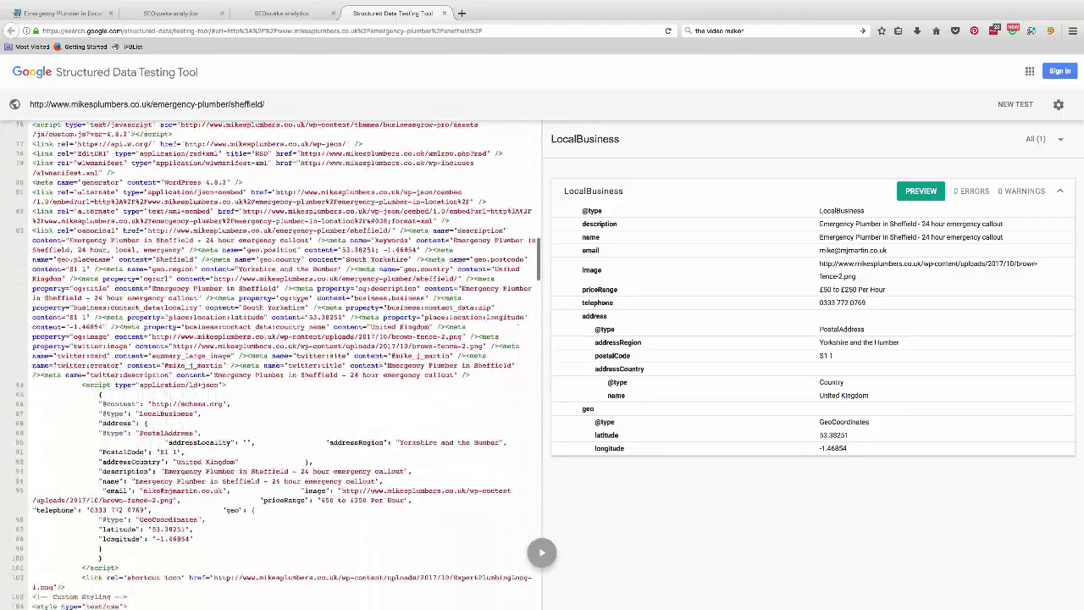
scroll(280, 364, up, 4)
scroll(279, 364, up, 4)
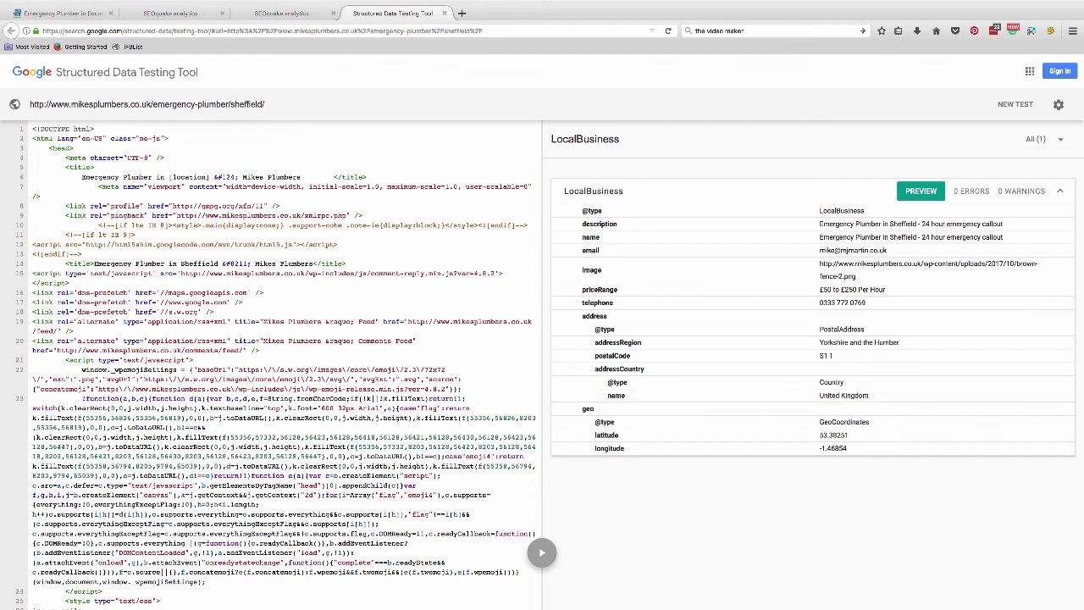
- Leave the error-free JSON-LD results and switch back to the Sheffield page tab
click(59, 12)
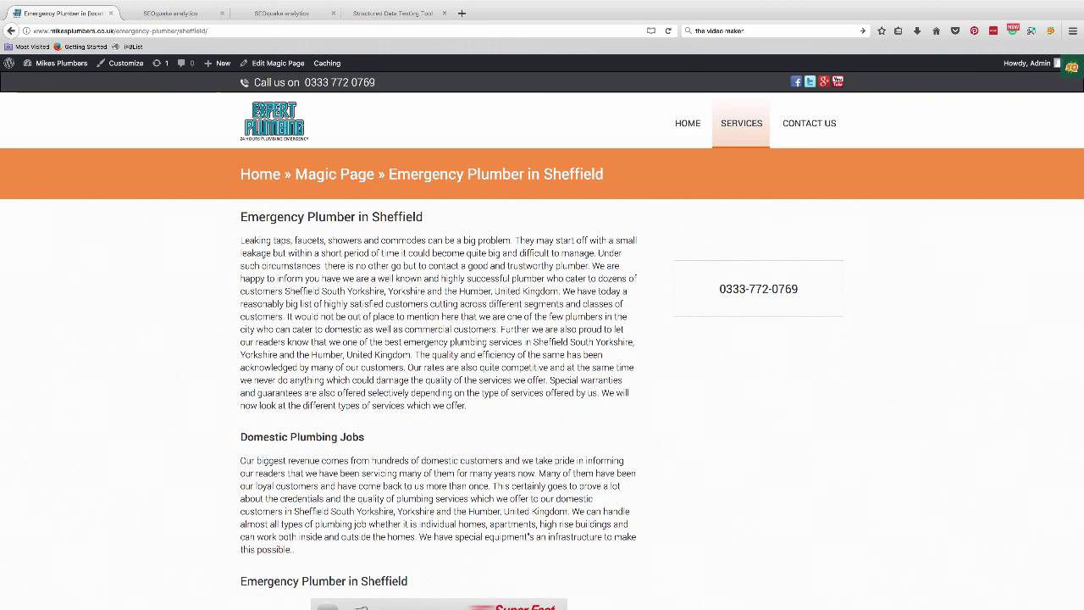
- Go to the Mikes Plumbers homepage from the admin bar to check the Services menu
click(275, 121)
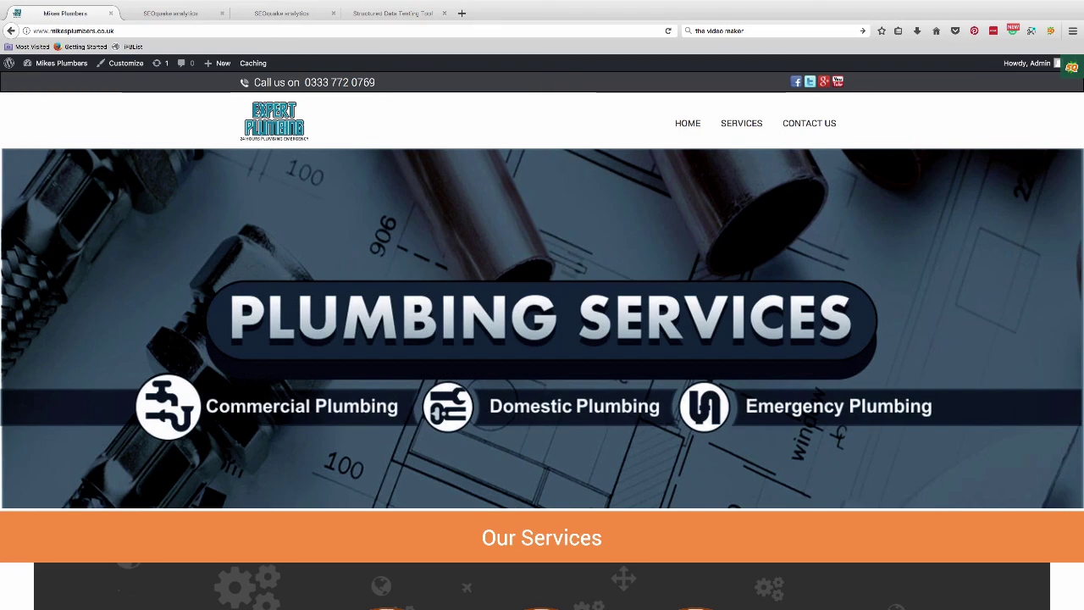
scroll(542, 339, down, 2)
scroll(542, 339, down, 4)
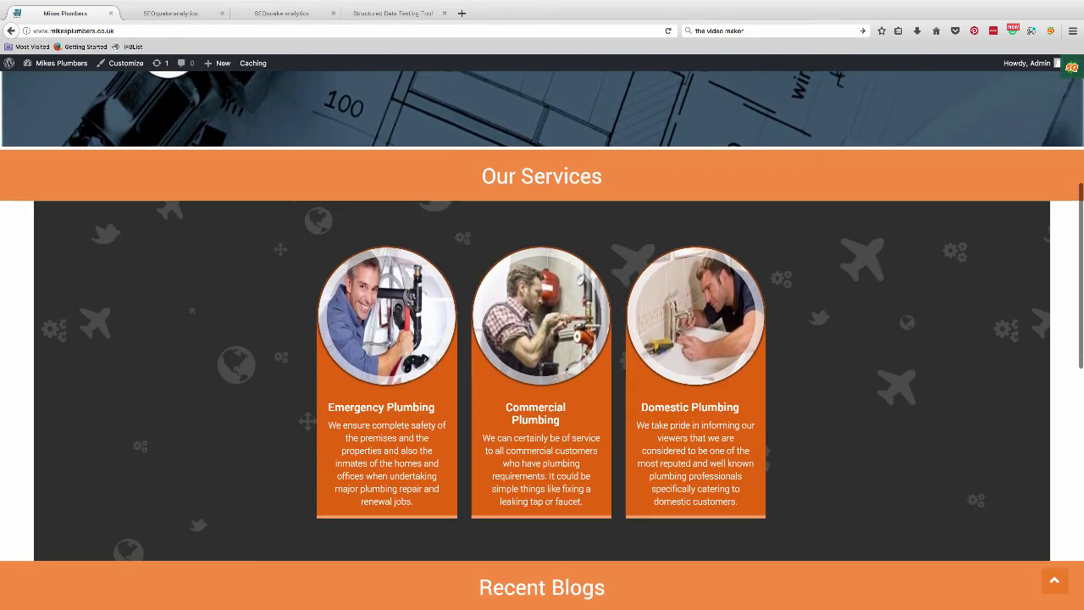
scroll(543, 339, down, 6)
scroll(542, 339, up, 12)
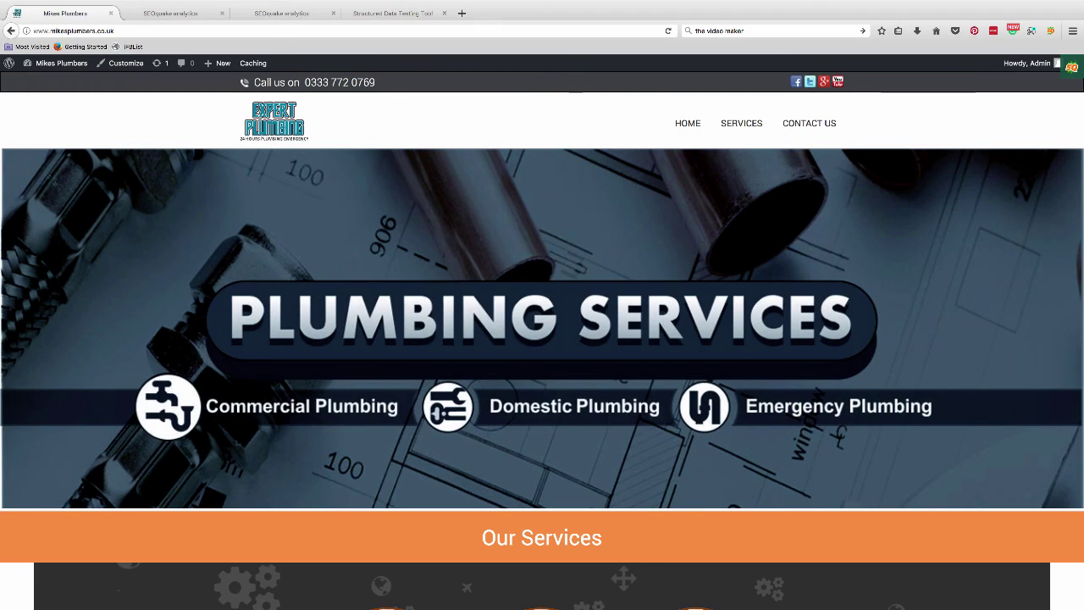
scroll(542, 339, down, 8)
scroll(542, 338, down, 5)
scroll(542, 339, up, 15)
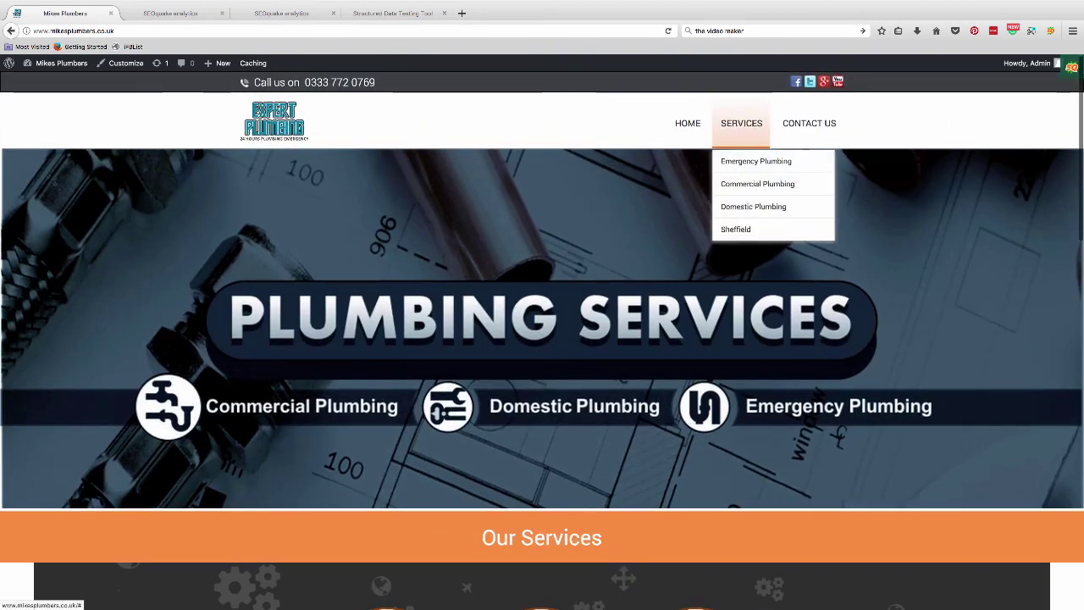
- Pick Sheffield from the Services menu and check its text and map
click(735, 229)
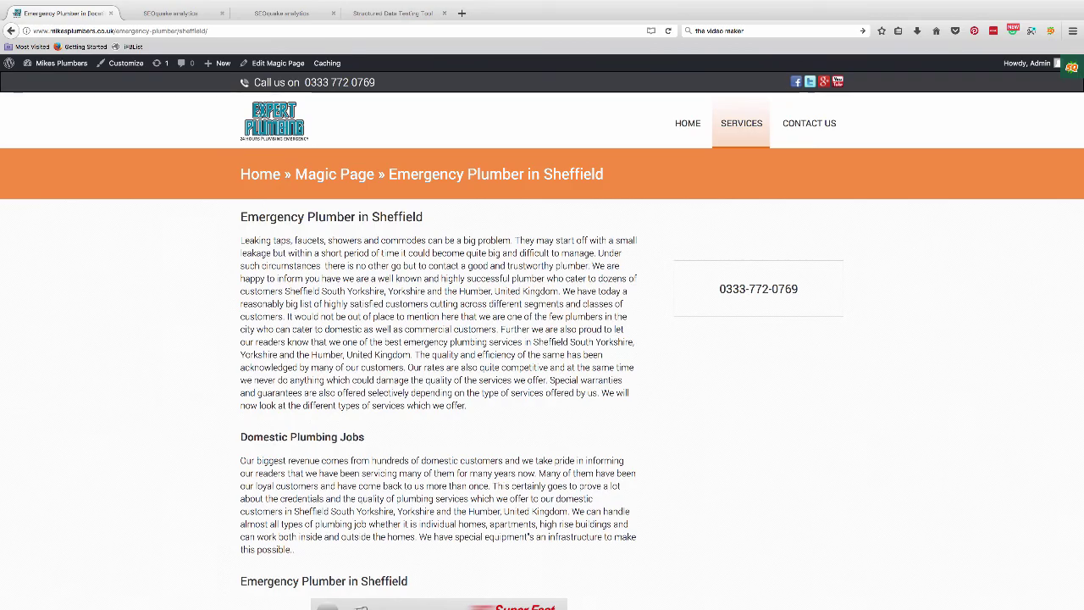
scroll(543, 339, down, 3)
scroll(542, 339, down, 1)
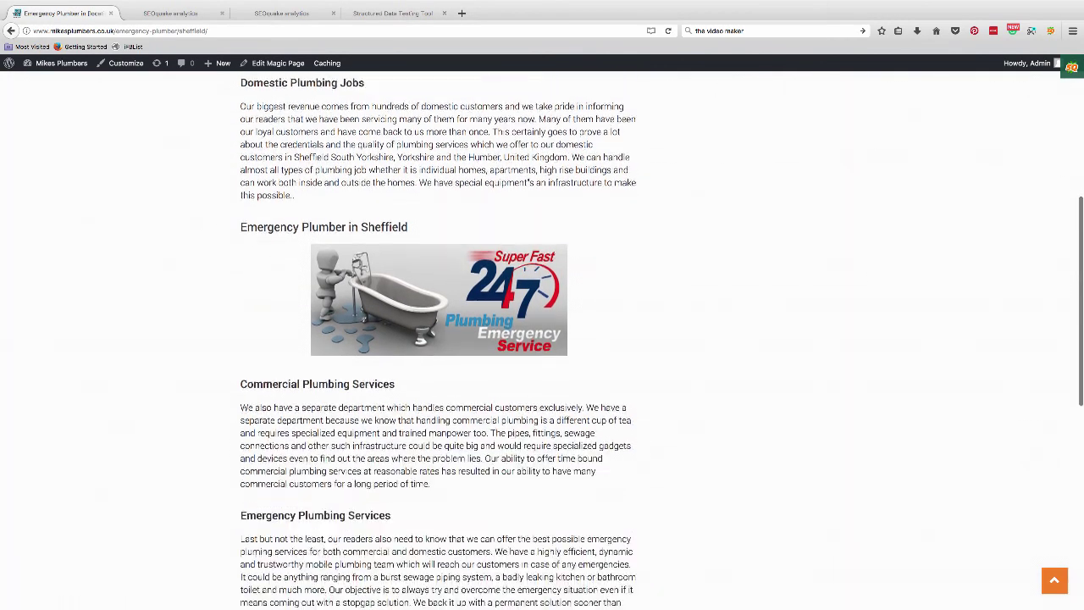
scroll(543, 339, down, 1)
scroll(543, 339, down, 2)
scroll(543, 339, down, 2)
scroll(542, 339, down, 1)
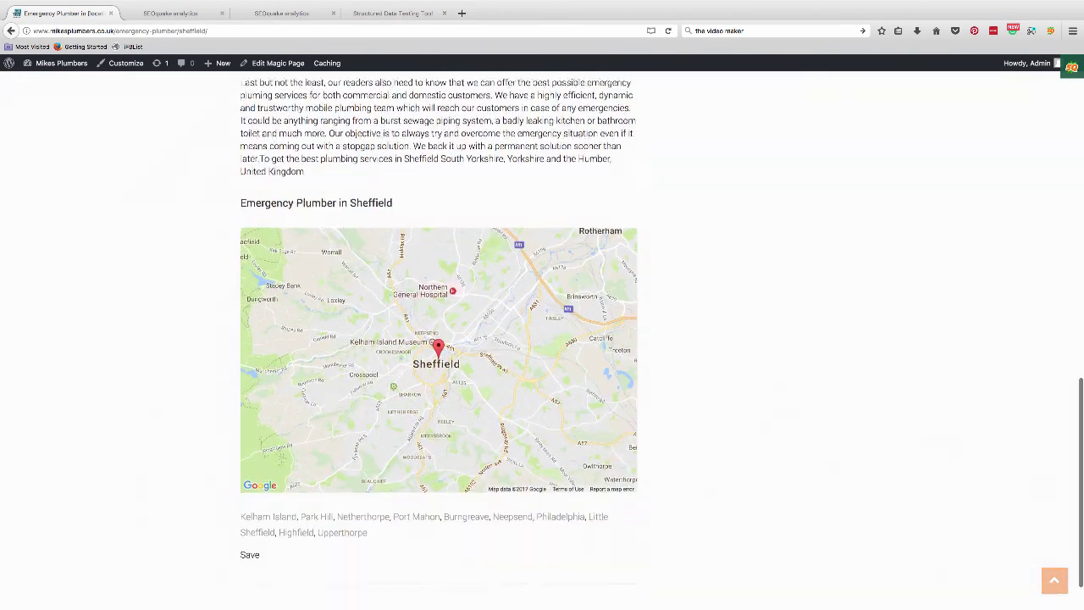
key(Home)
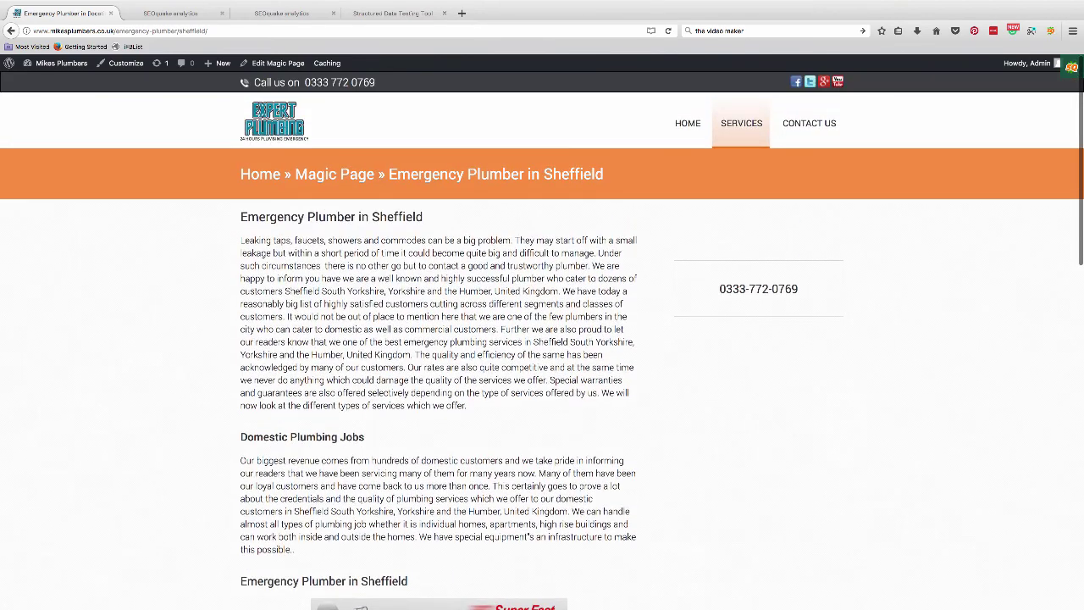